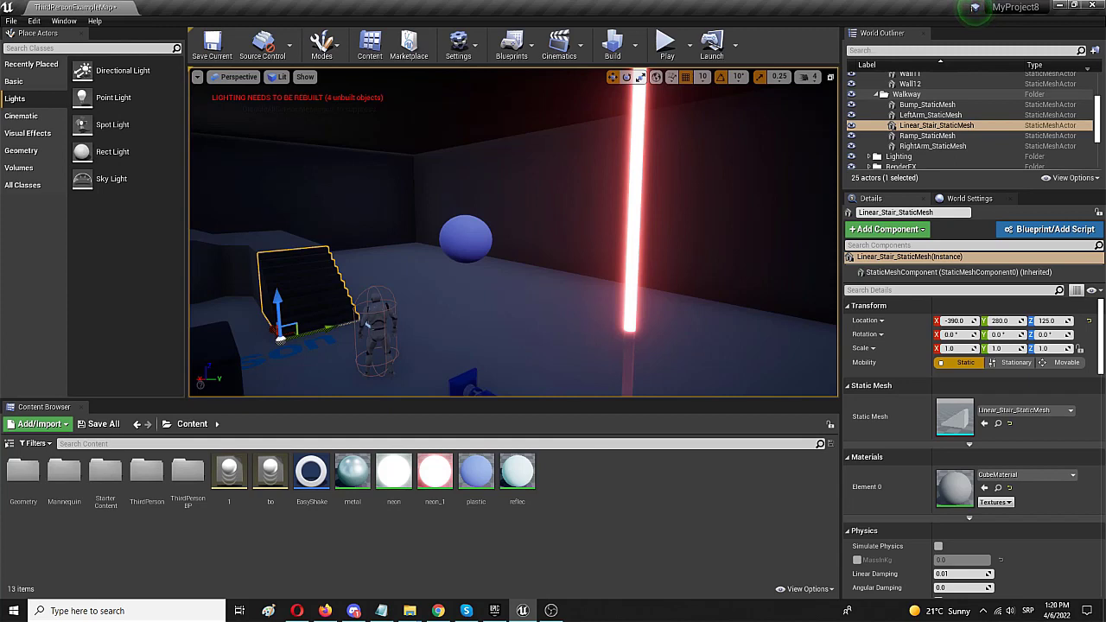
# - Inspect the glowing red cylinder in the level and open the neon_1 material for editing
pyautogui.moveTo(593, 312); pyautogui.dragTo(586, 304, button='right')
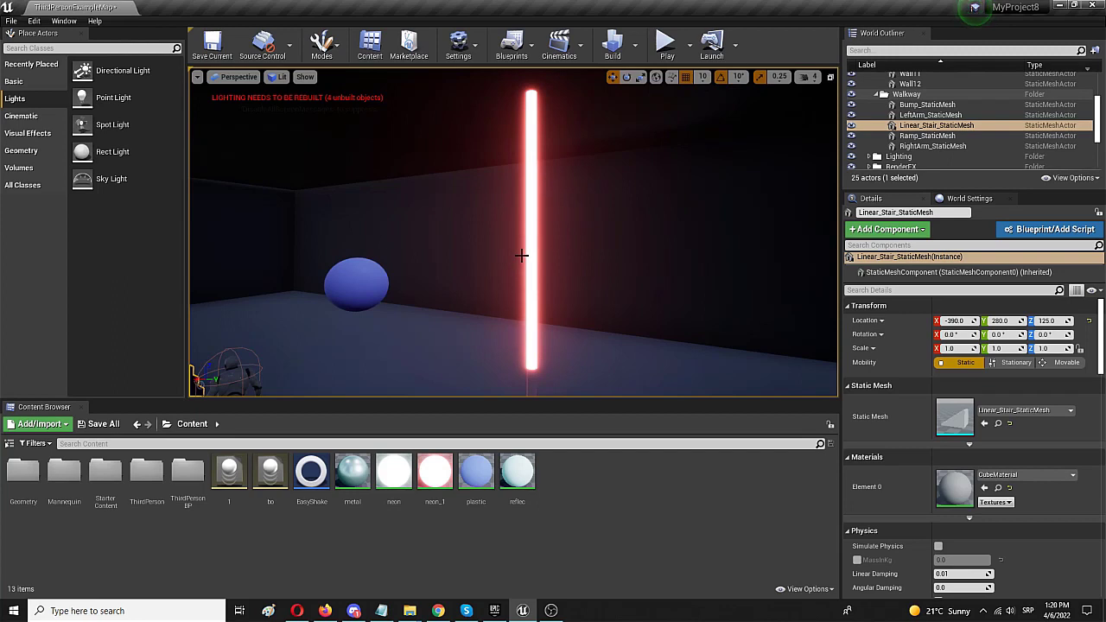
pyautogui.scroll(5, 527, 259)
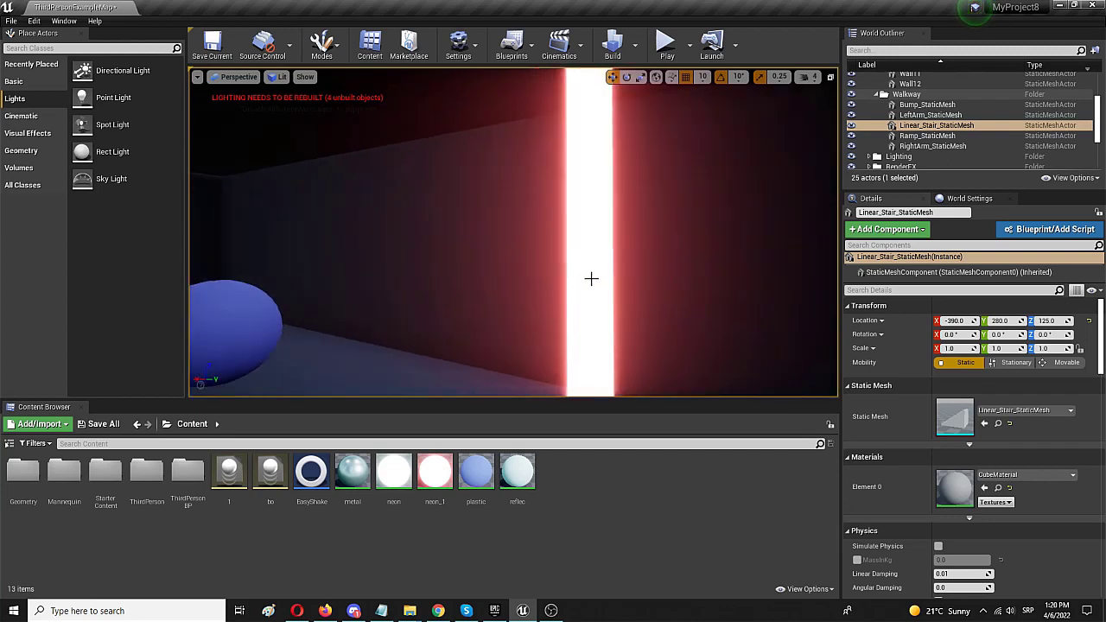
pyautogui.scroll(-6, 558, 272)
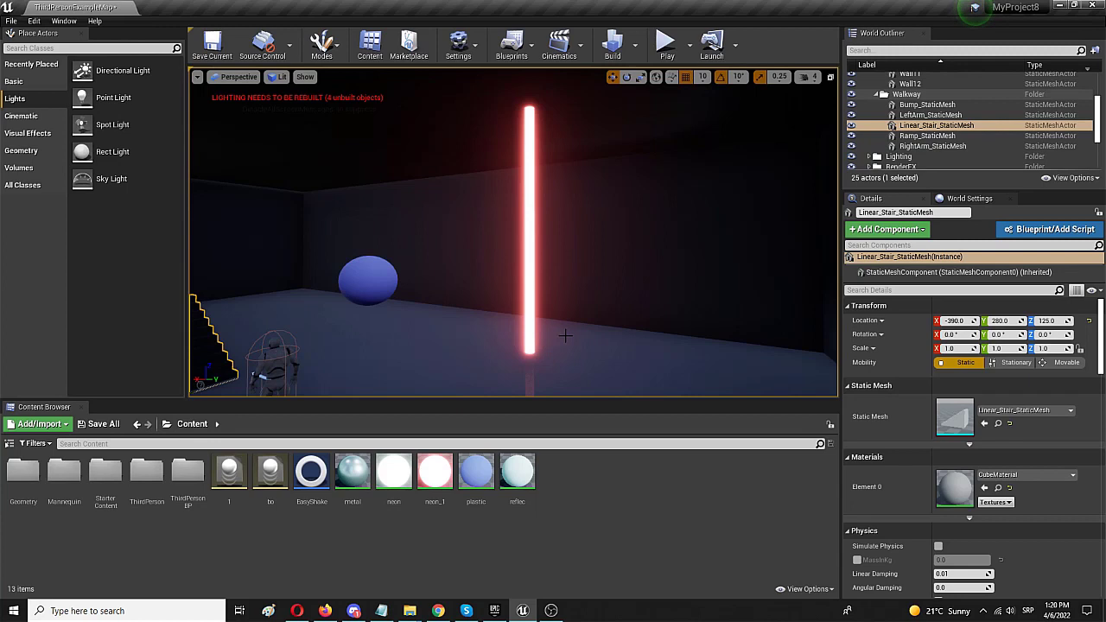
pyautogui.doubleClick(431, 471)
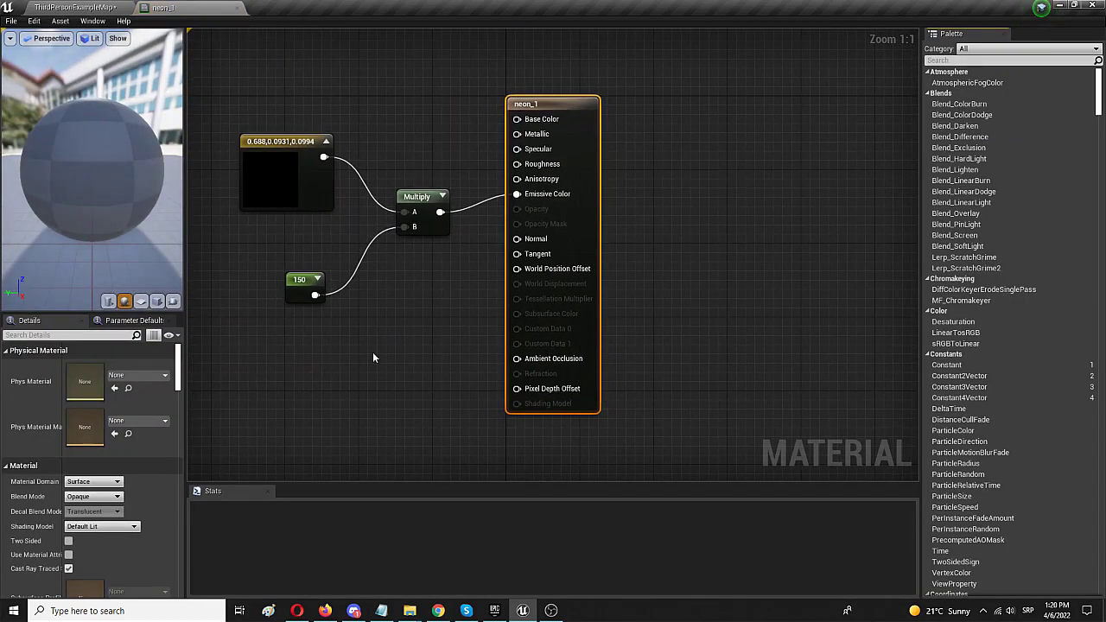
pyautogui.moveTo(412, 321); pyautogui.dragTo(593, 377, button='right')
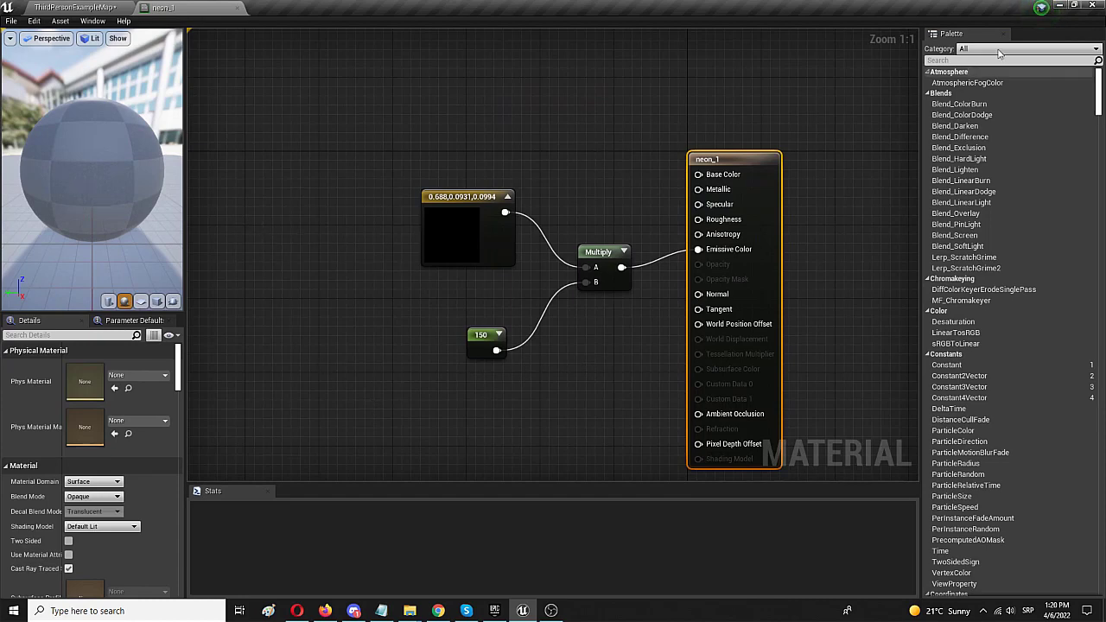
# - Detach the neon_1 material editor into its own floating window and enlarge it, keeping the level's asset thumbnails accessible
pyautogui.click(1074, 6)
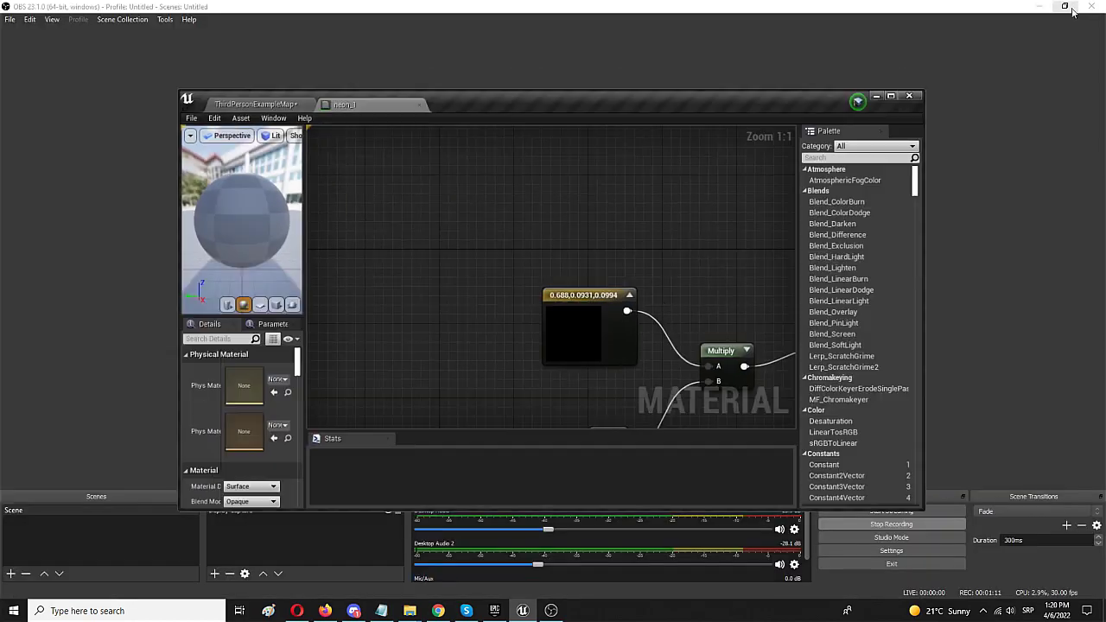
pyautogui.click(893, 101)
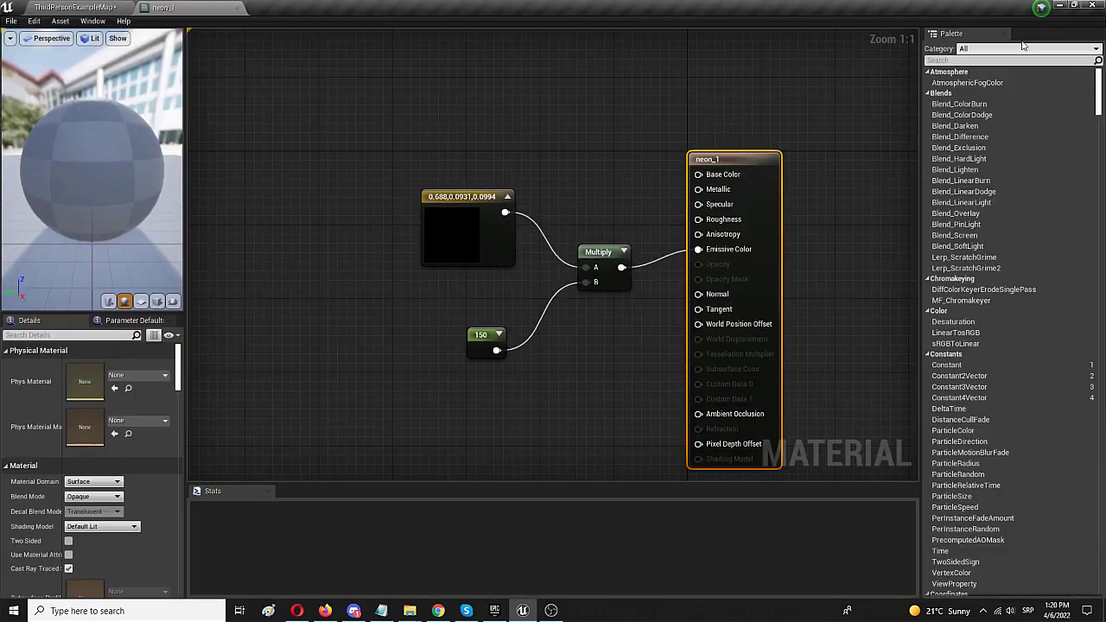
pyautogui.moveTo(172, 8); pyautogui.dragTo(175, 83)
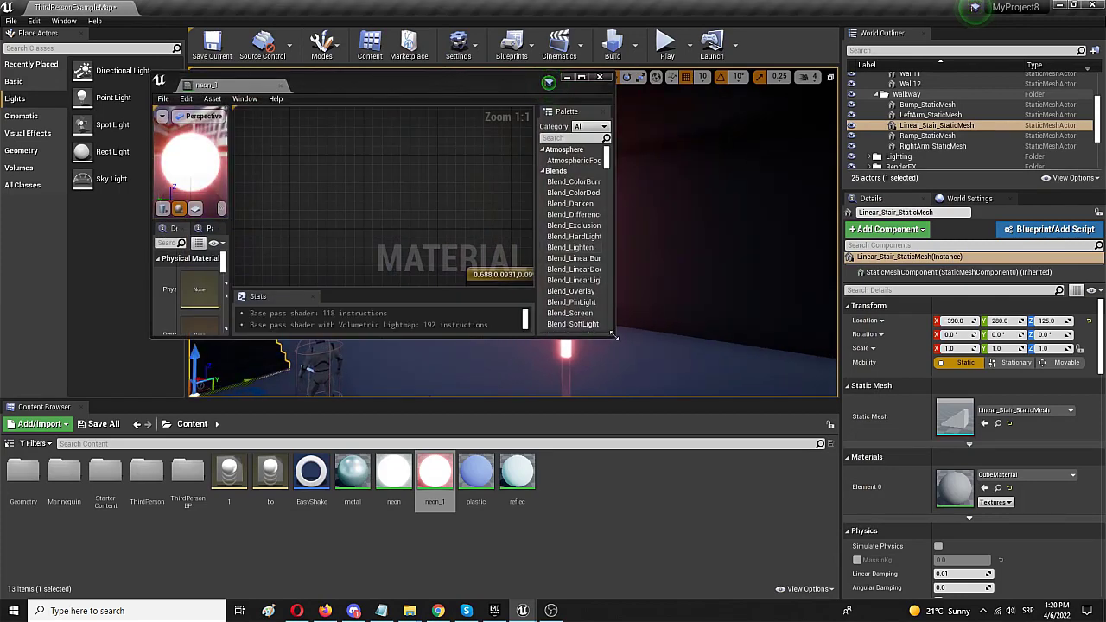
pyautogui.moveTo(615, 339); pyautogui.dragTo(829, 436)
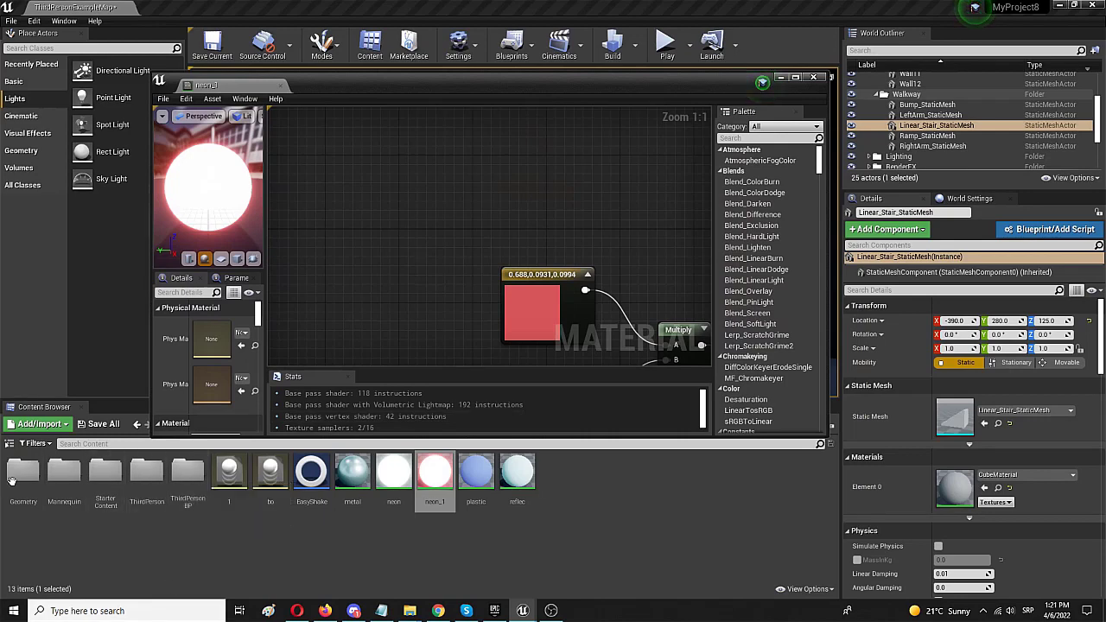
# - Add the T_Fire_Tiled_D texture from StarterContent/Textures to the neon_1 material graph as a Texture Sample
pyautogui.doubleClick(104, 471)
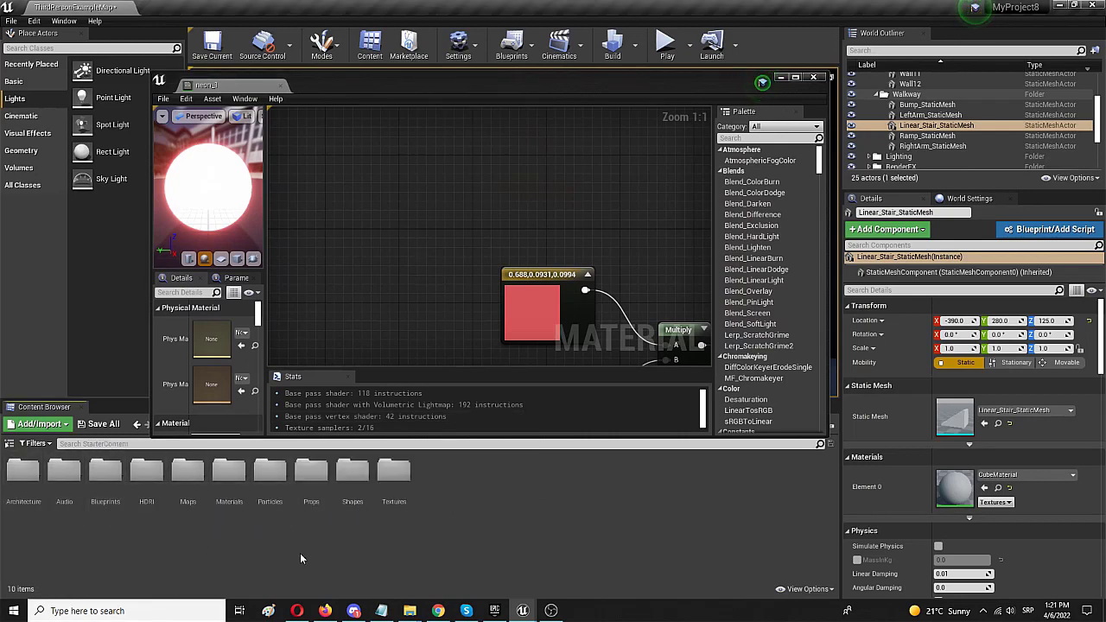
pyautogui.doubleClick(394, 471)
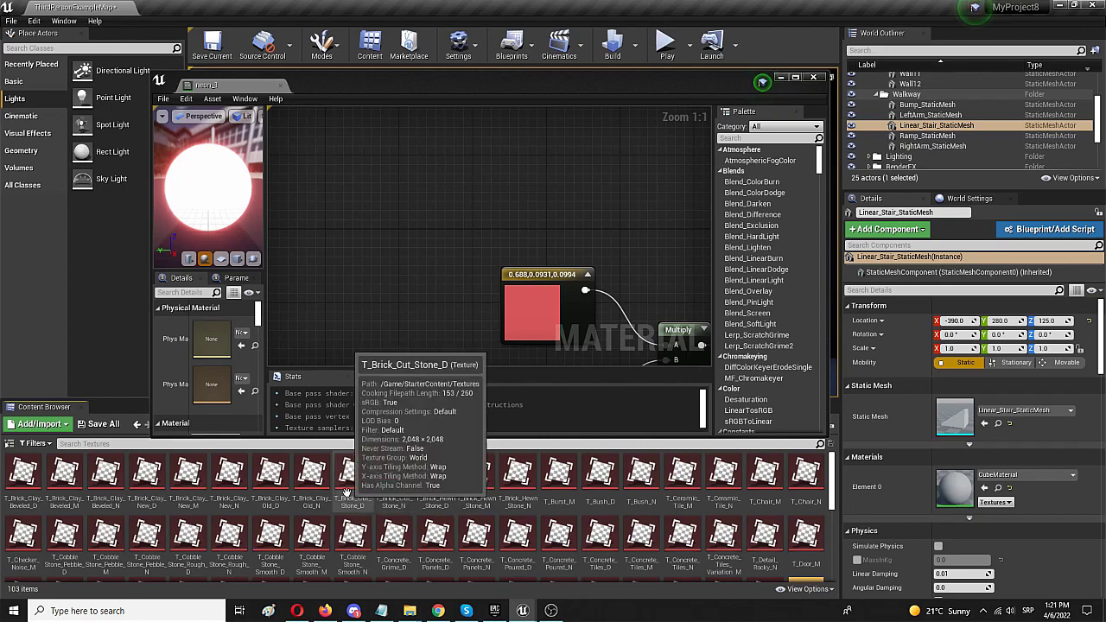
pyautogui.scroll(-1, 595, 506)
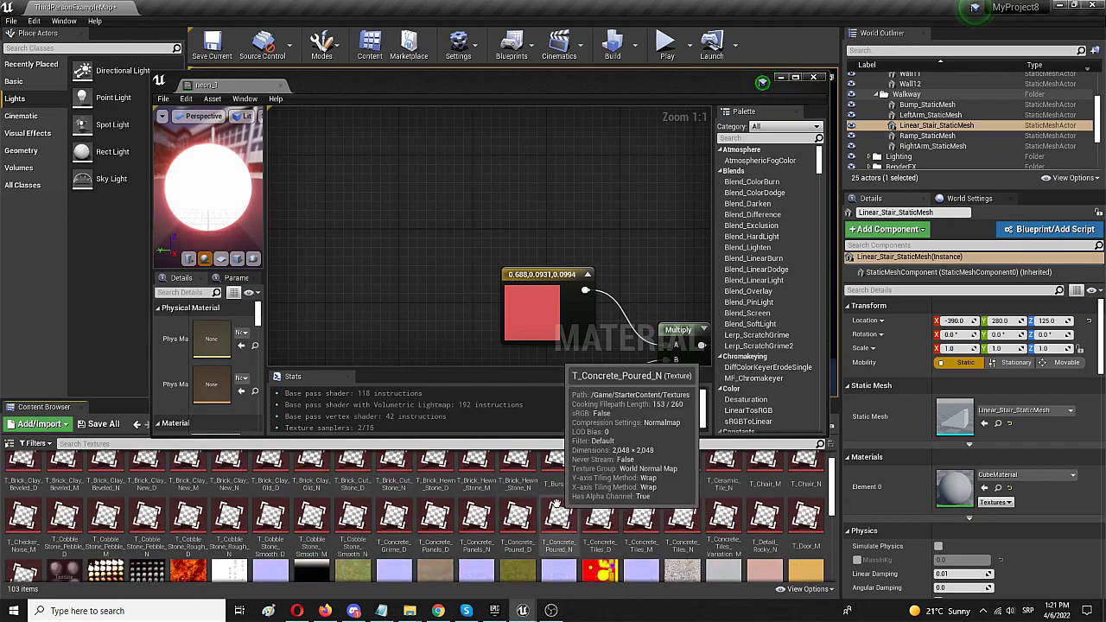
pyautogui.scroll(-1, 230, 506)
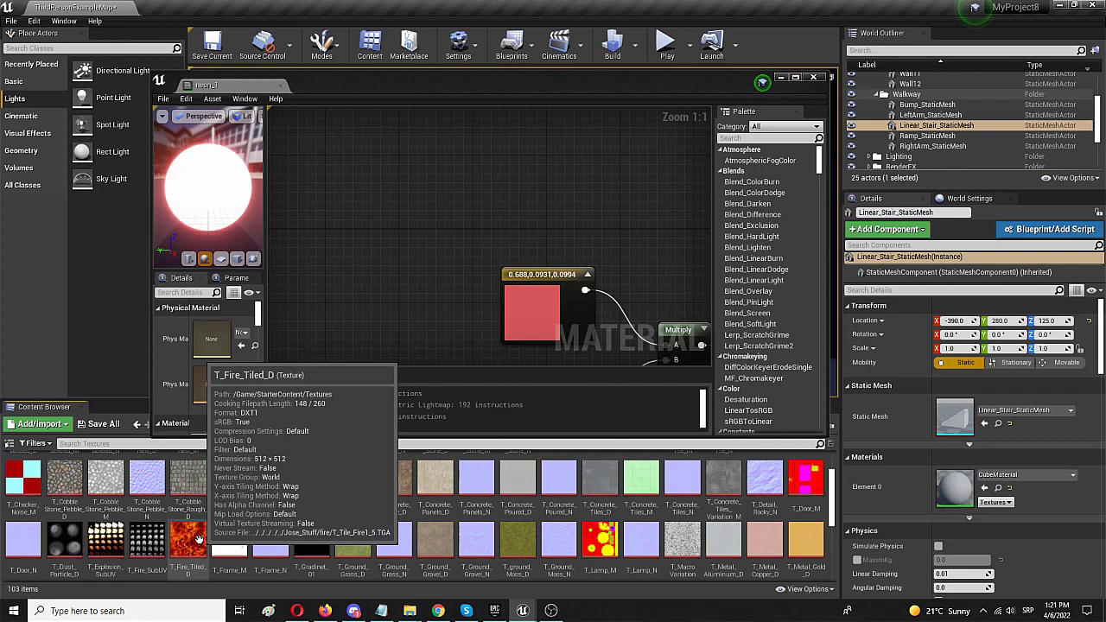
pyautogui.moveTo(200, 539); pyautogui.dragTo(522, 140)
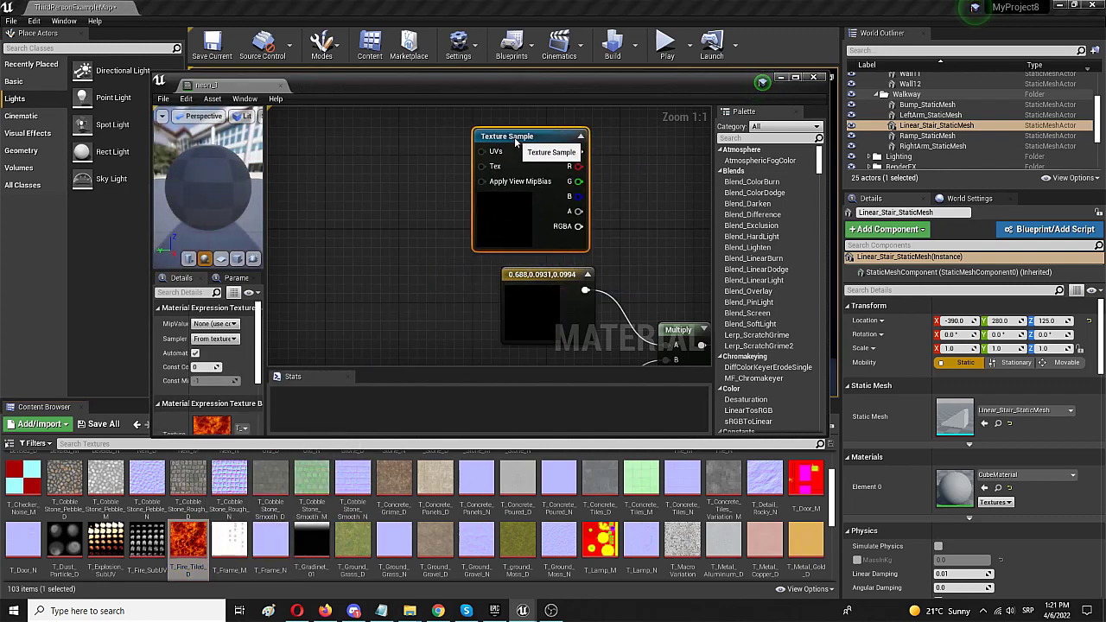
# - Maximize the neon_1 material editor and move the colour, 150 constant and Multiply nodes together, farther from the material's output node
pyautogui.click(796, 77)
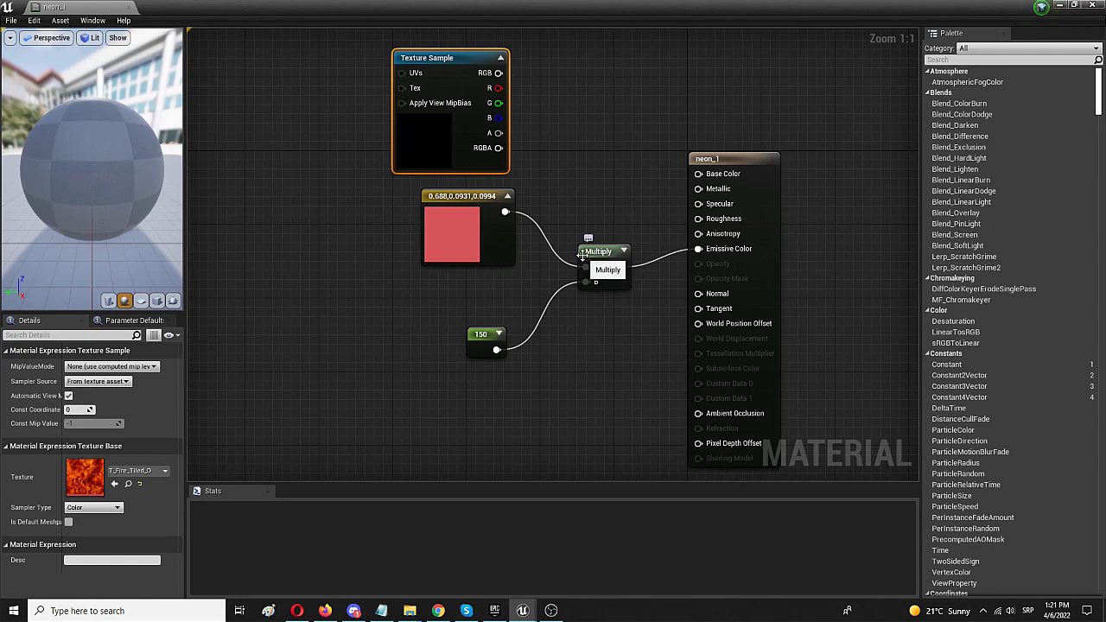
pyautogui.click(481, 334)
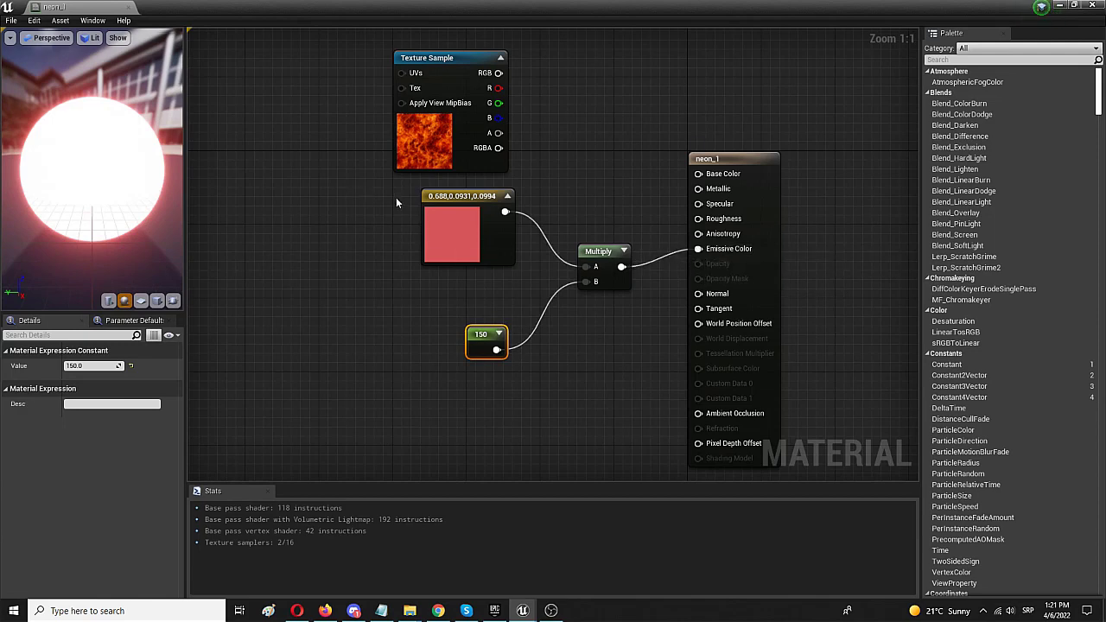
pyautogui.moveTo(396, 197); pyautogui.dragTo(662, 350)
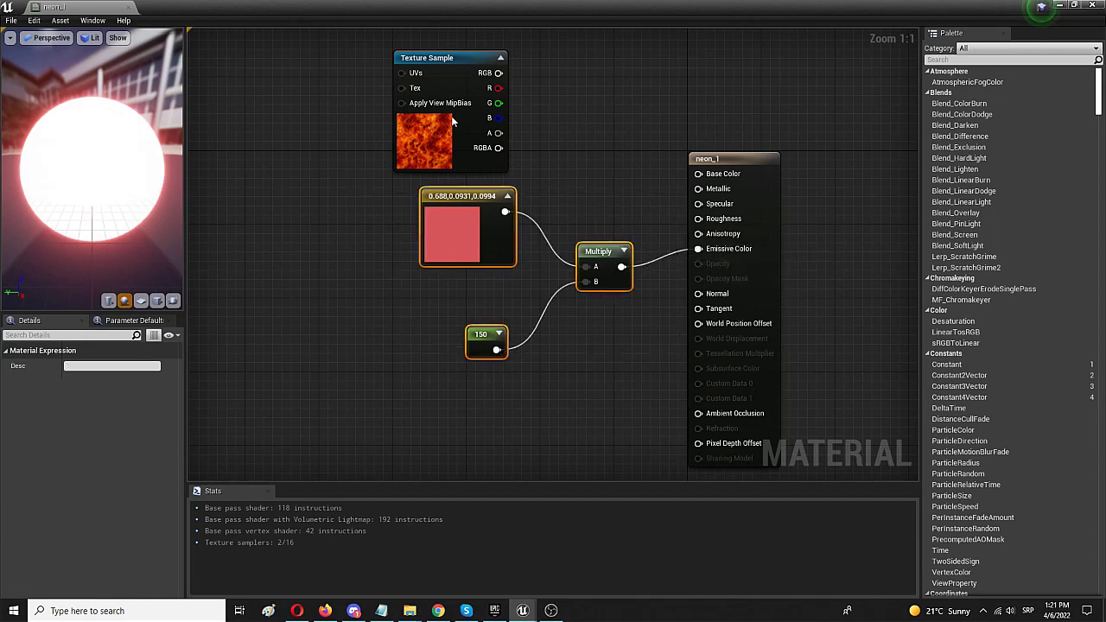
pyautogui.click(416, 64)
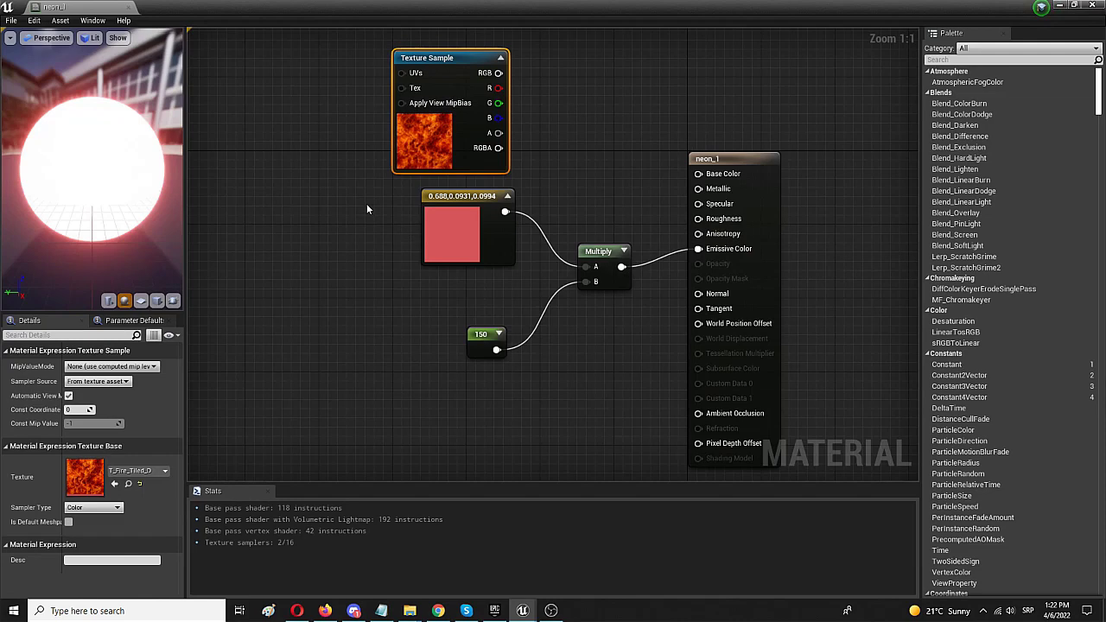
pyautogui.moveTo(367, 195); pyautogui.dragTo(646, 367)
pyautogui.moveTo(465, 201); pyautogui.dragTo(382, 247)
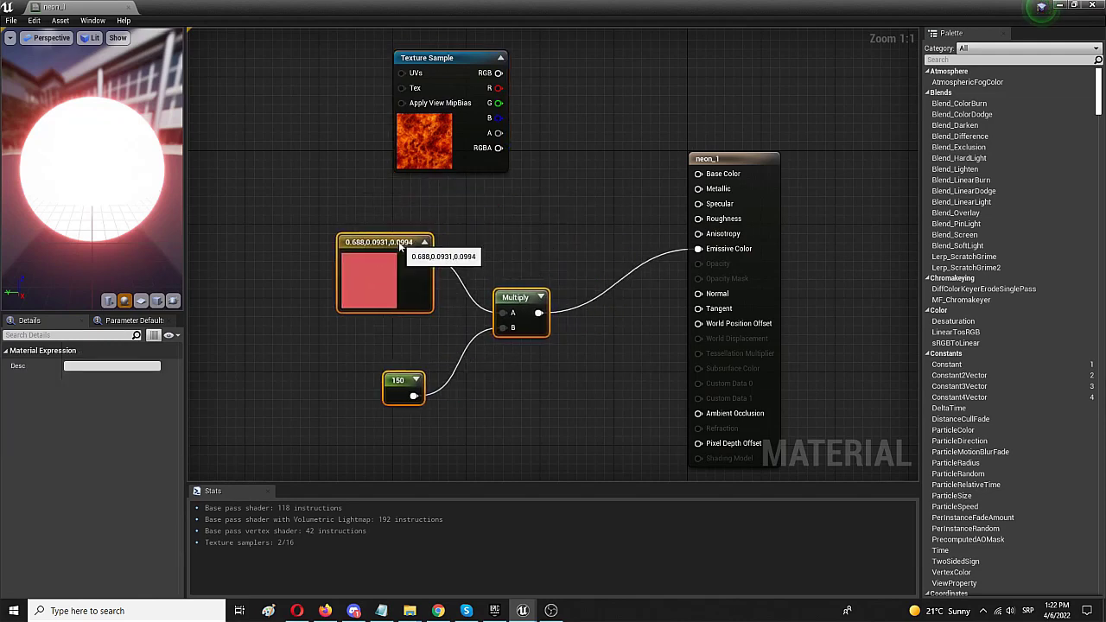
# - Disconnect the Multiply node from Emissive Color and place a duplicate Multiply between the Texture Sample and the output node
pyautogui.click(678, 251)
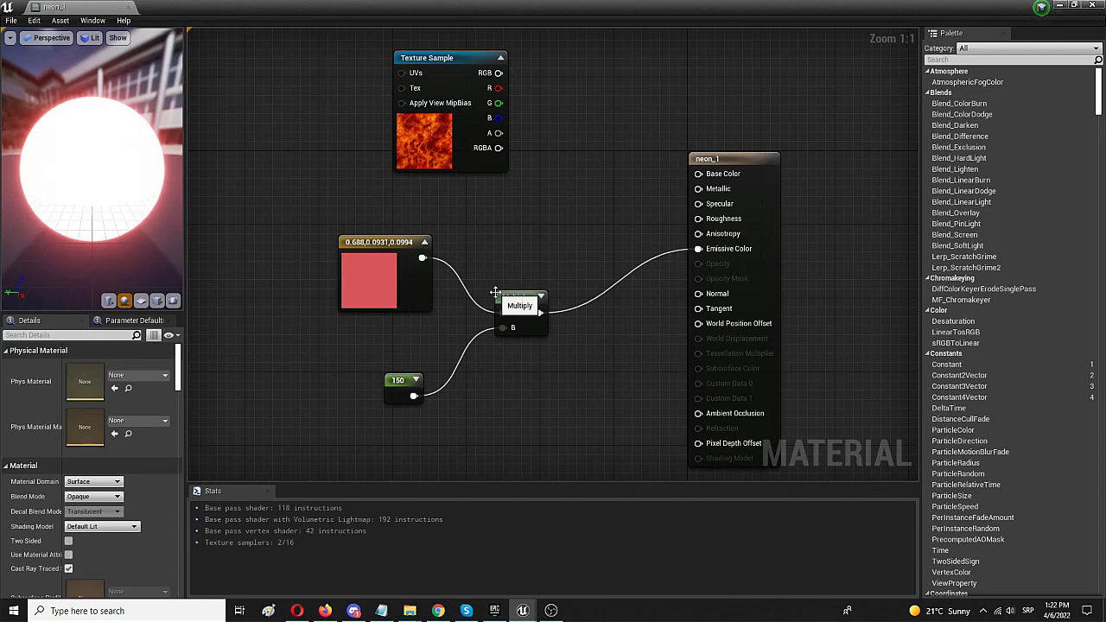
pyautogui.keyDown('alt'); pyautogui.click(654, 261); pyautogui.keyUp('alt')
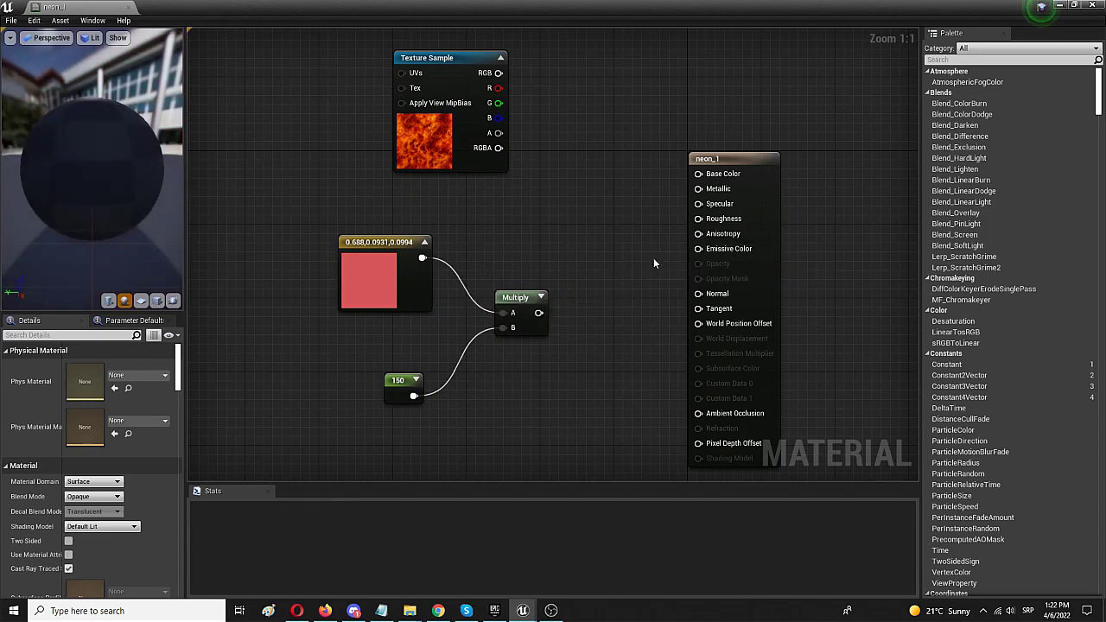
pyautogui.click(509, 297)
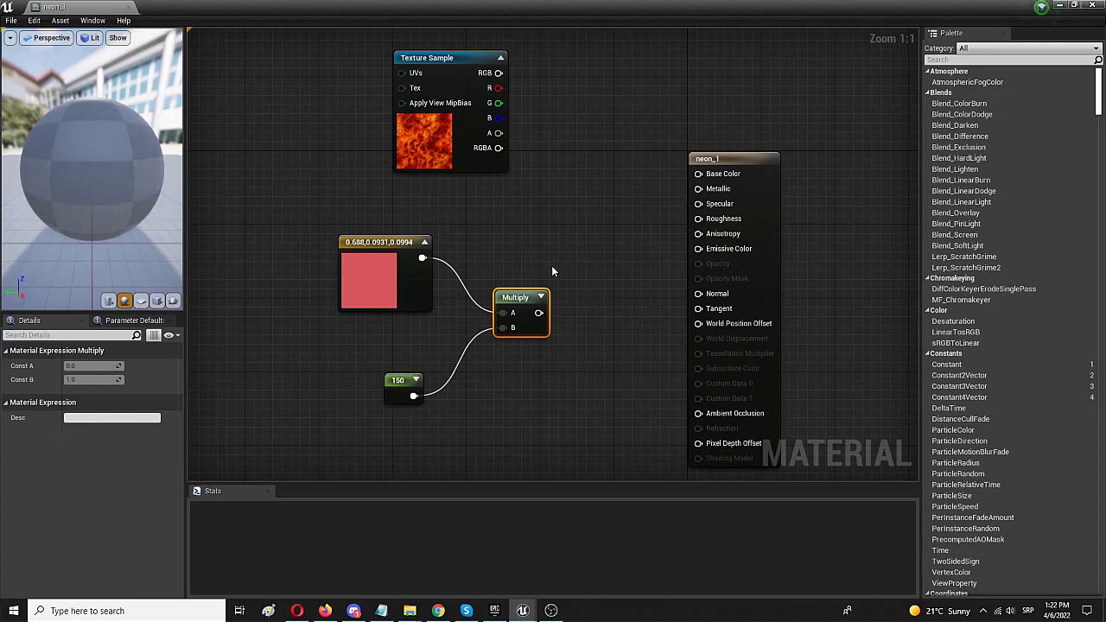
pyautogui.hotkey('ctrl', 'w')
pyautogui.moveTo(588, 273); pyautogui.dragTo(584, 186)
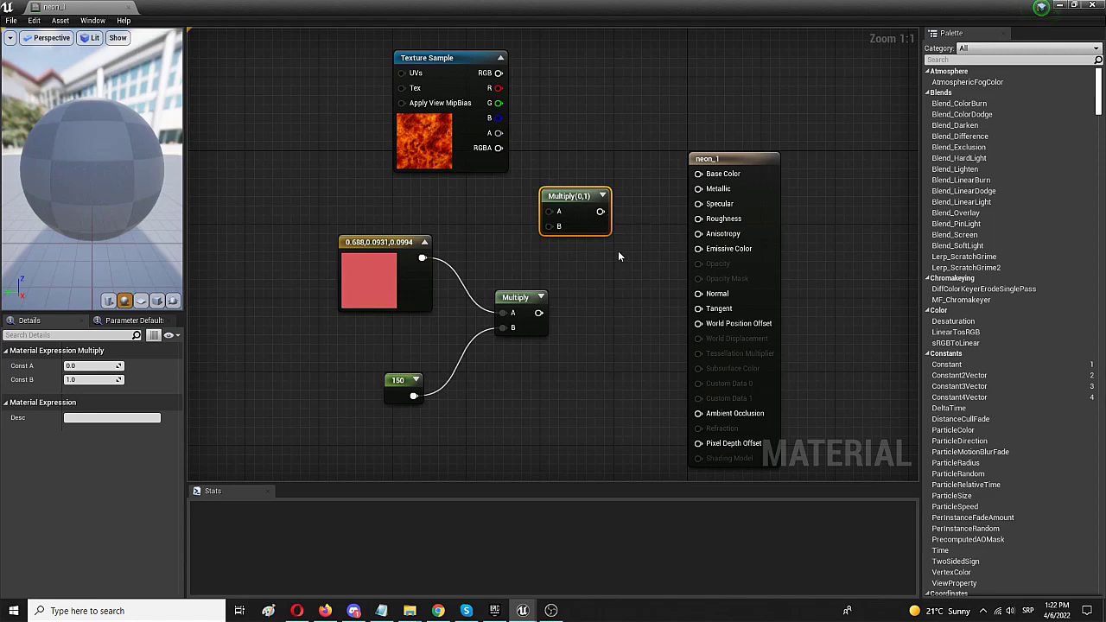
# - Wire the original Multiply into the new Multiply's B and the texture's RGB into A, connect its result to Emissive Color, and save neon_1
pyautogui.moveTo(538, 313); pyautogui.dragTo(596, 224)
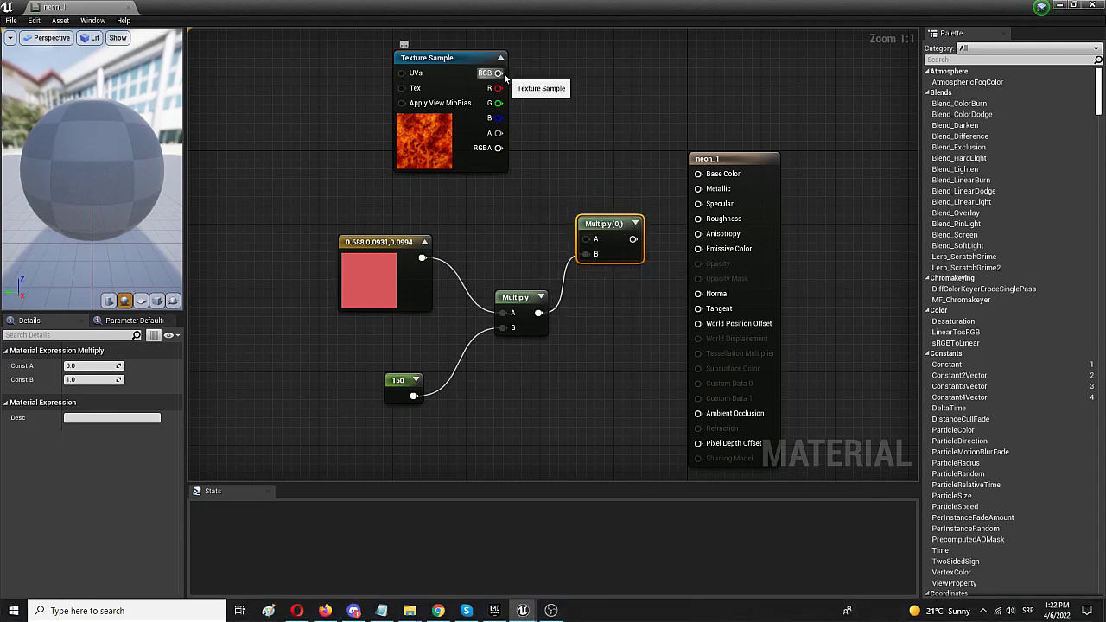
pyautogui.moveTo(498, 72); pyautogui.dragTo(703, 249)
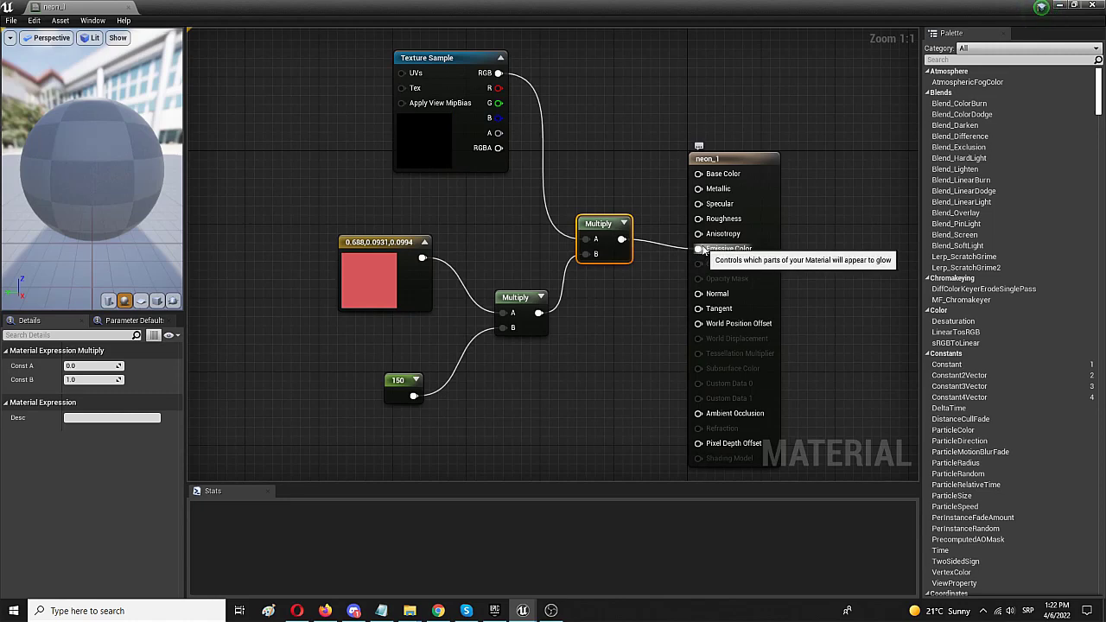
pyautogui.click(11, 20)
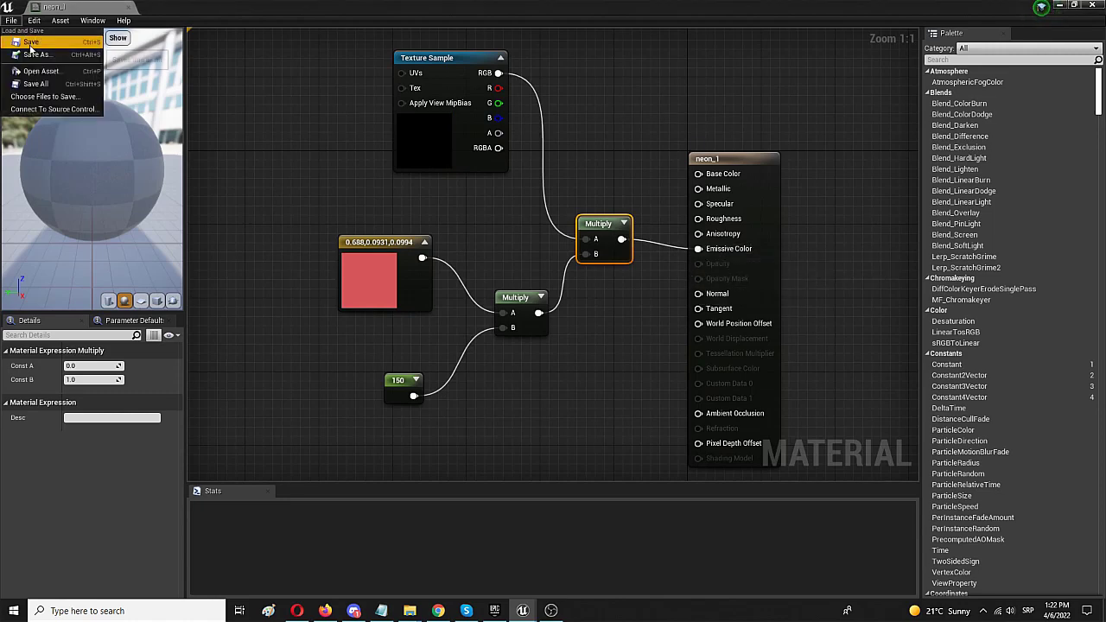
pyautogui.click(30, 42)
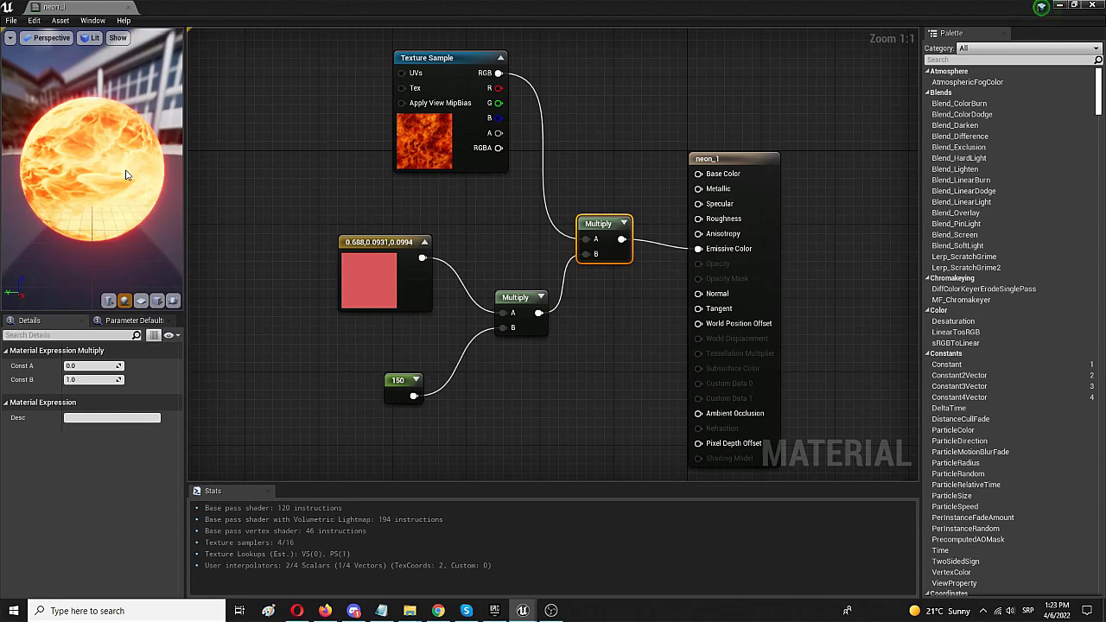
# - Dock the neon_1 editor beside the level tab, return to ThirdPersonExampleMap and select the glowing cylinder
pyautogui.moveTo(73, 5); pyautogui.dragTo(187, 9)
pyautogui.click(60, 6)
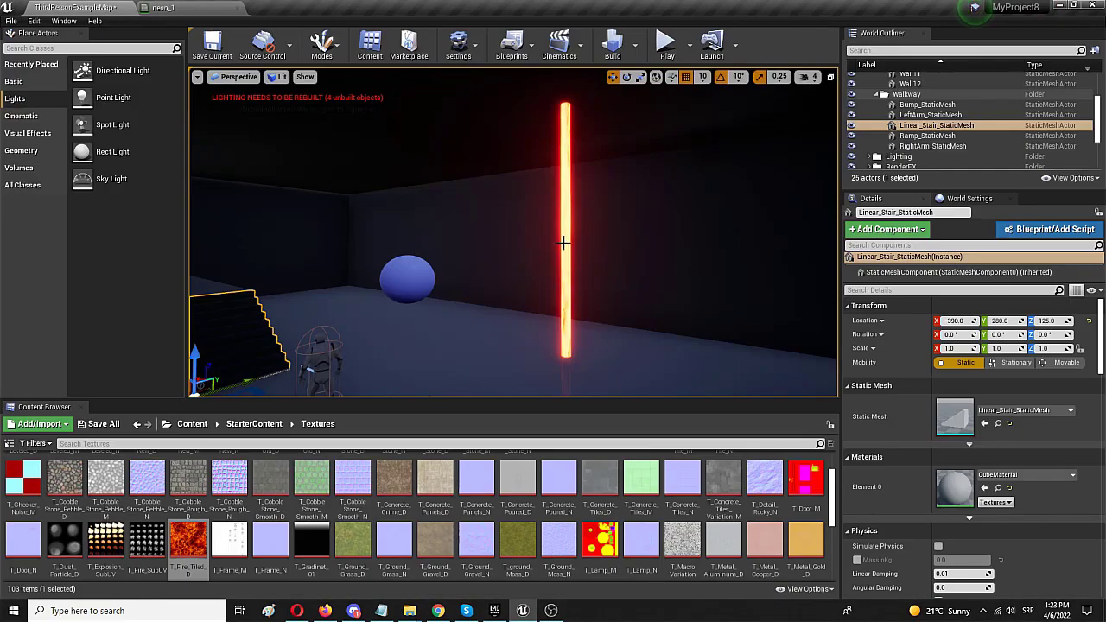
pyautogui.click(565, 236)
pyautogui.scroll(3, 565, 297)
pyautogui.scroll(-4, 565, 297)
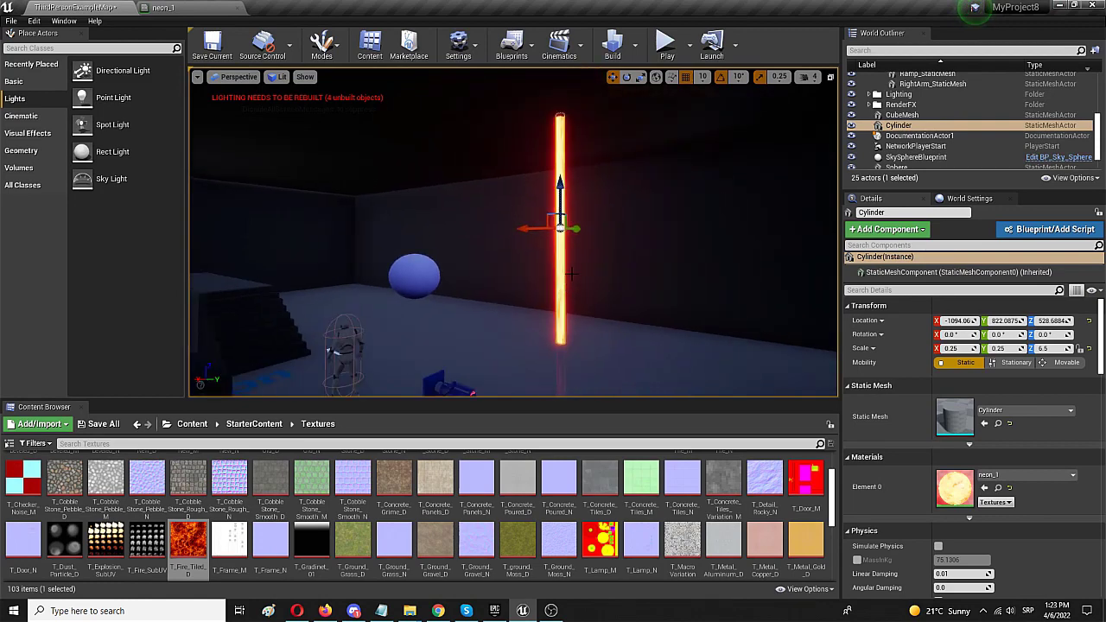
# - Scale the cylinder to 1.5 in both X and Y to make it a thick column
pyautogui.press('e')
pyautogui.press('r')
pyautogui.moveTo(528, 227); pyautogui.dragTo(538, 227)
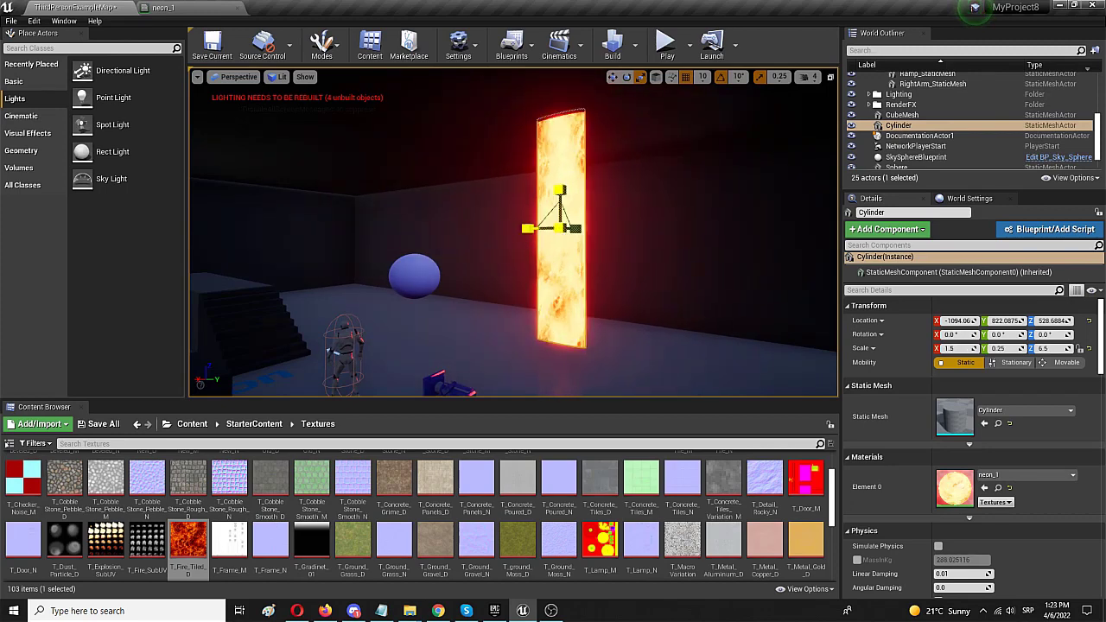
pyautogui.press('d')
pyautogui.moveTo(609, 238); pyautogui.dragTo(475, 240, button='right')
pyautogui.moveTo(577, 212); pyautogui.dragTo(572, 216)
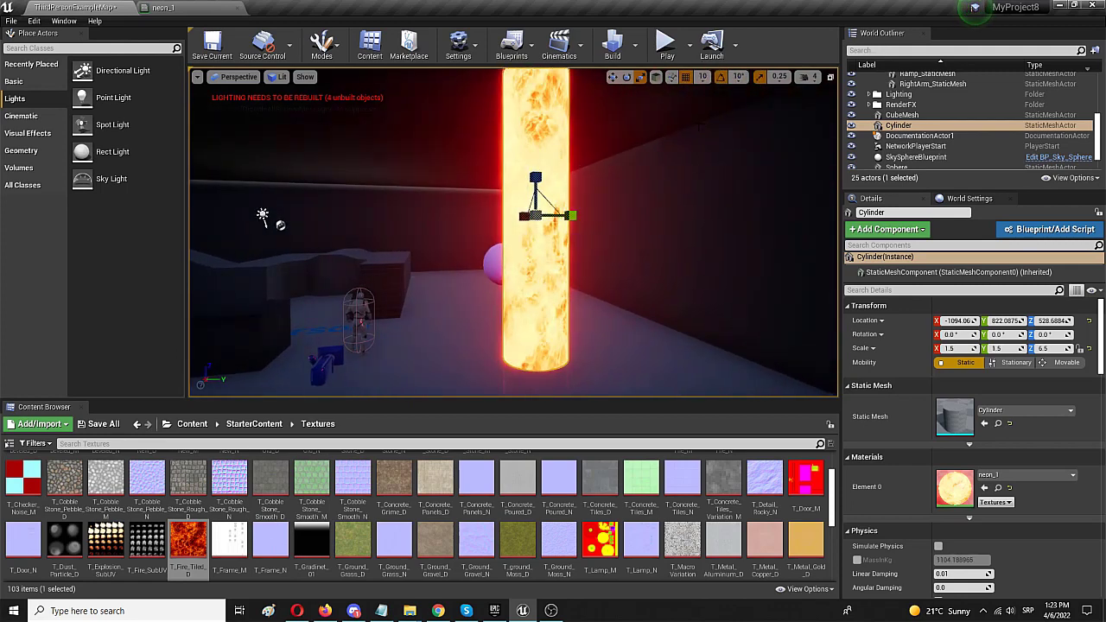
# - Play the level and run the character around the fire-textured column to view its glow
pyautogui.click(667, 45)
pyautogui.click(601, 241)
pyautogui.press('w')
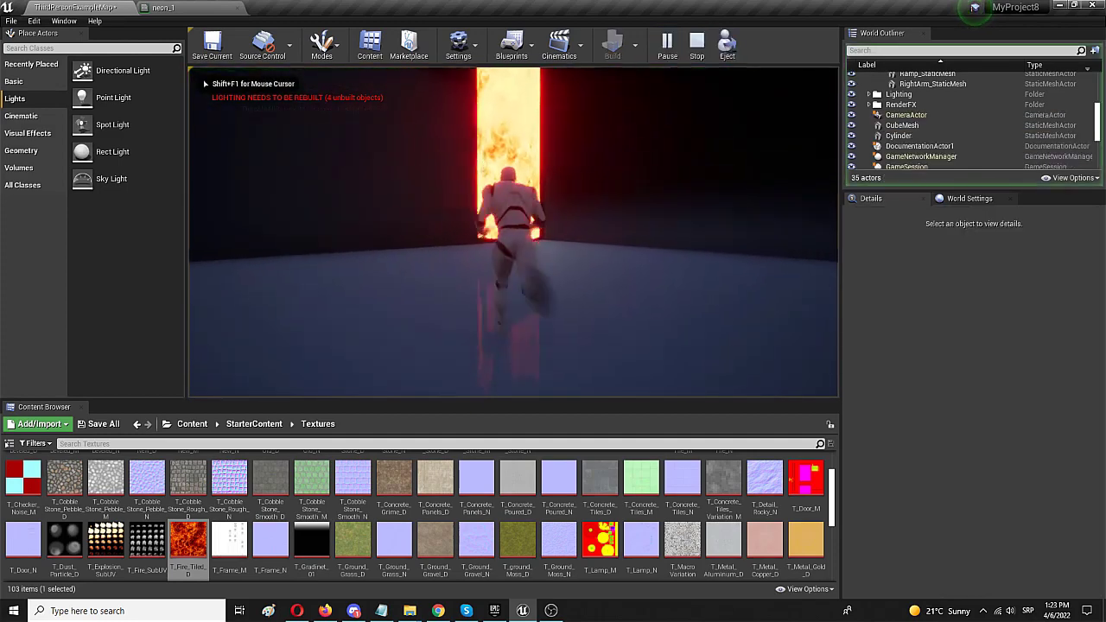
pyautogui.press('d')
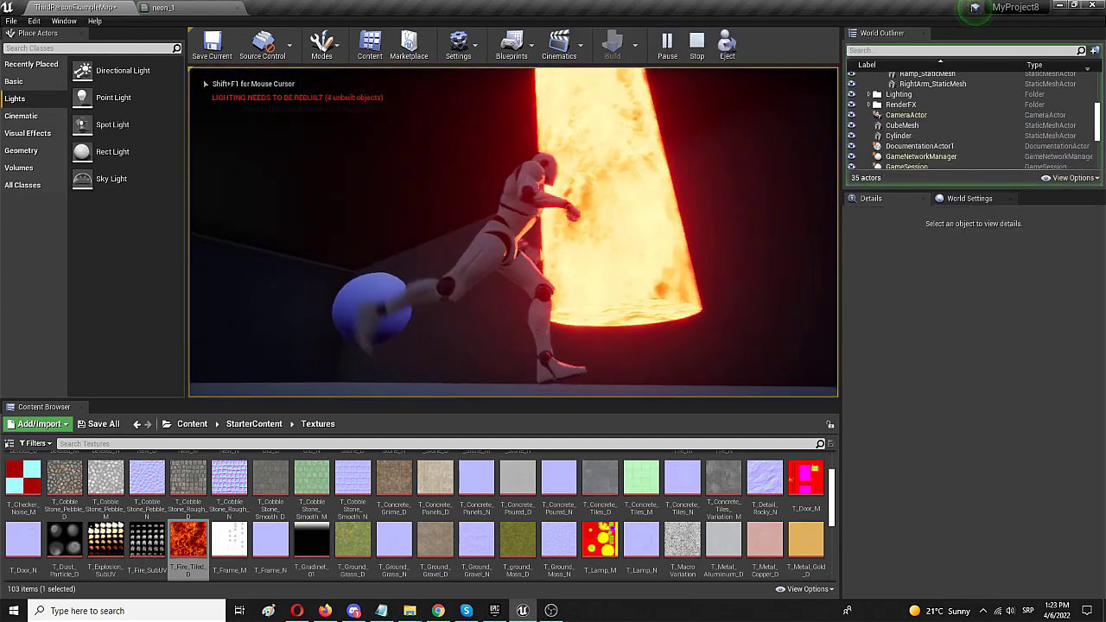
pyautogui.press('s')
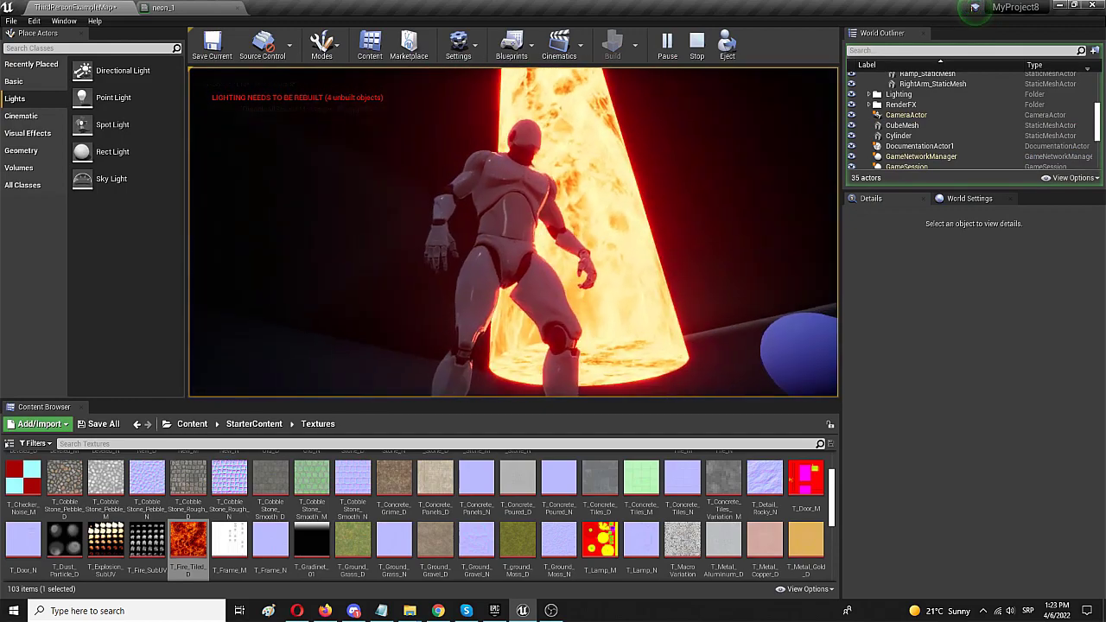
pyautogui.press('a')
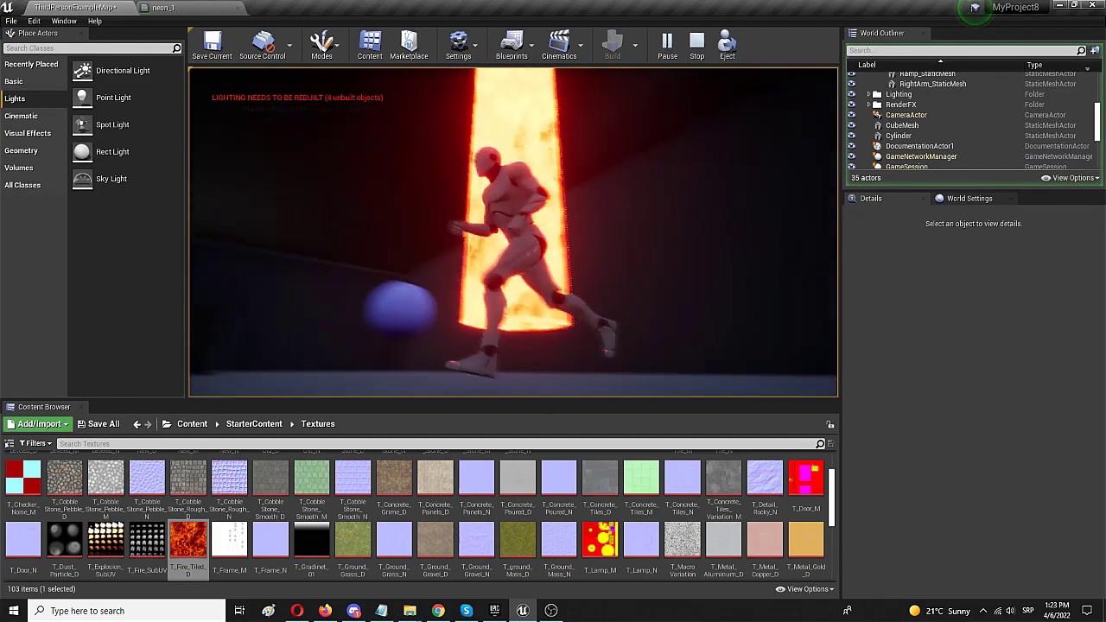
# - Keep moving the character near and away from the fire column to examine its texture, glow and floor reflection from different sides
pyautogui.press('w')
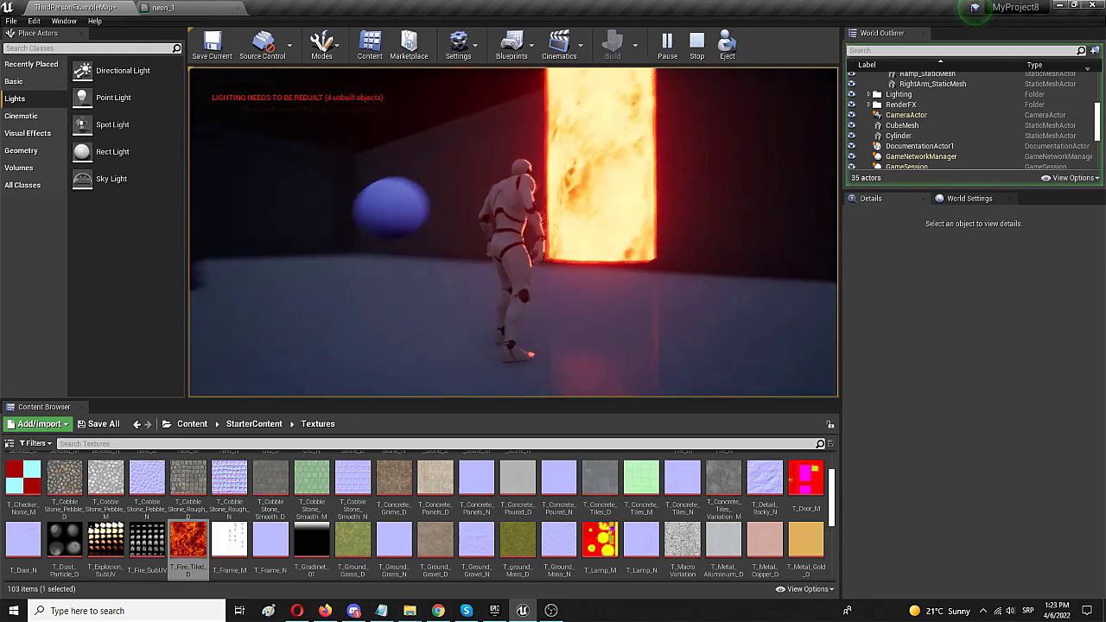
pyautogui.press('s')
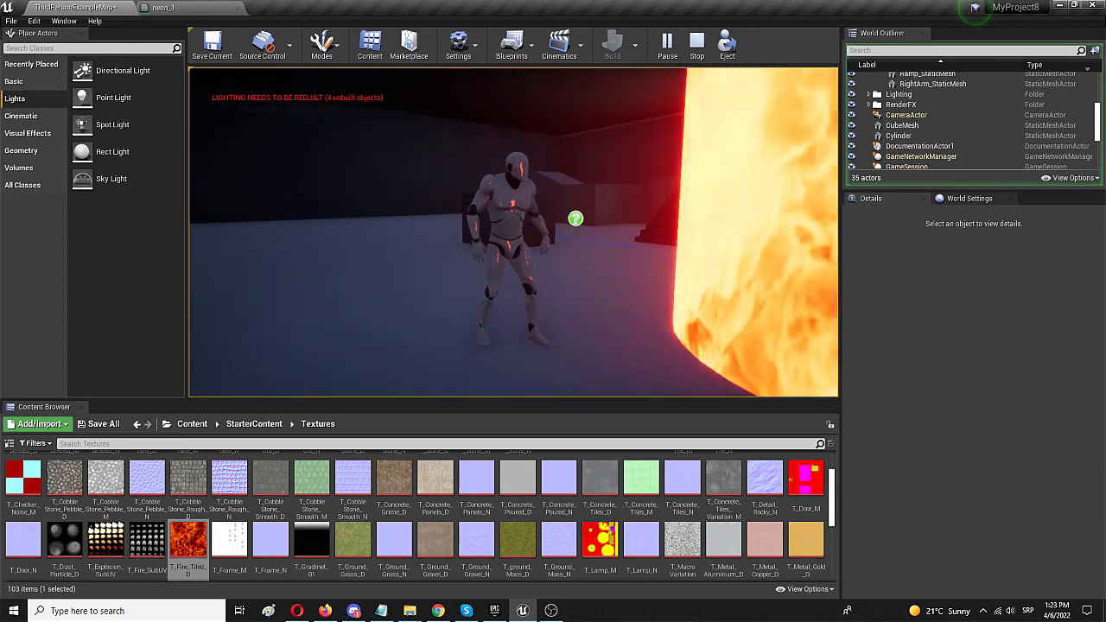
pyautogui.press('w')
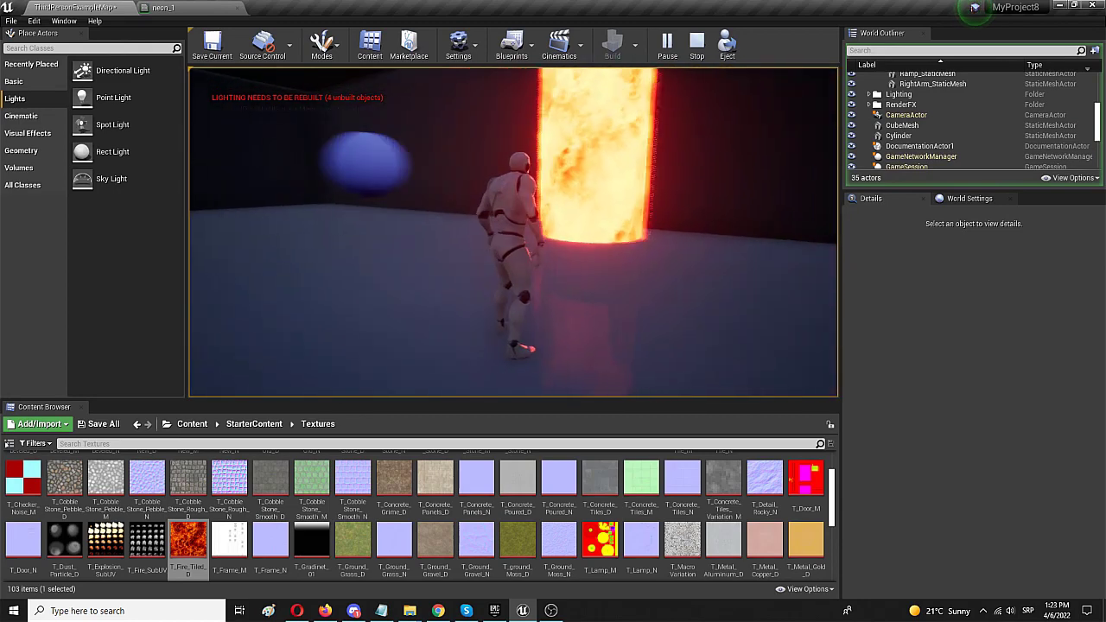
pyautogui.press('a')
pyautogui.press('s')
pyautogui.press('d')
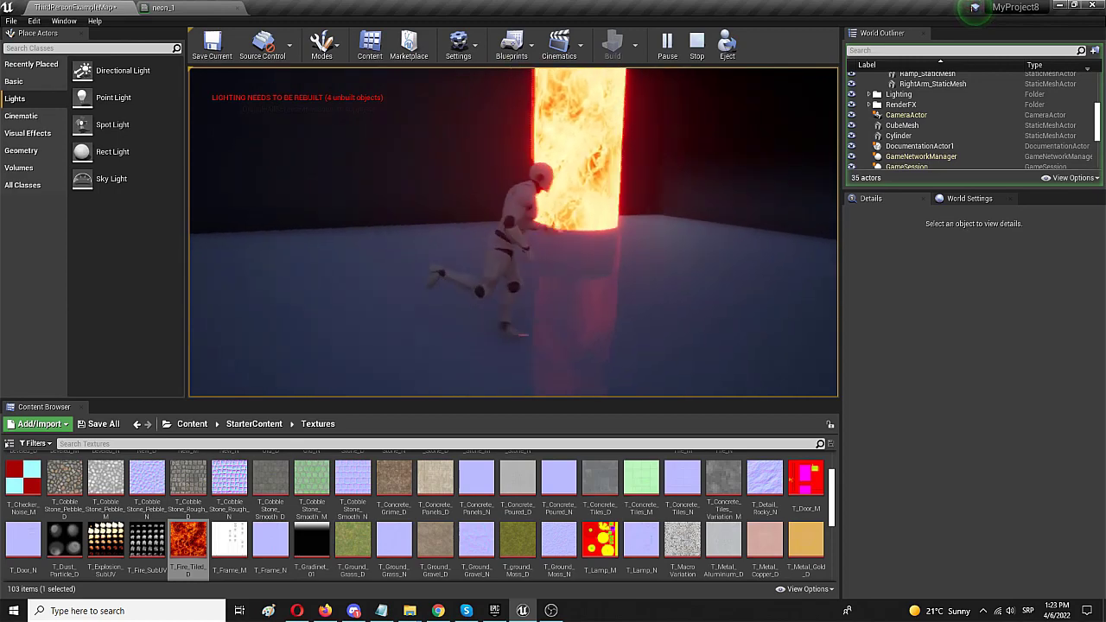
pyautogui.press('d')
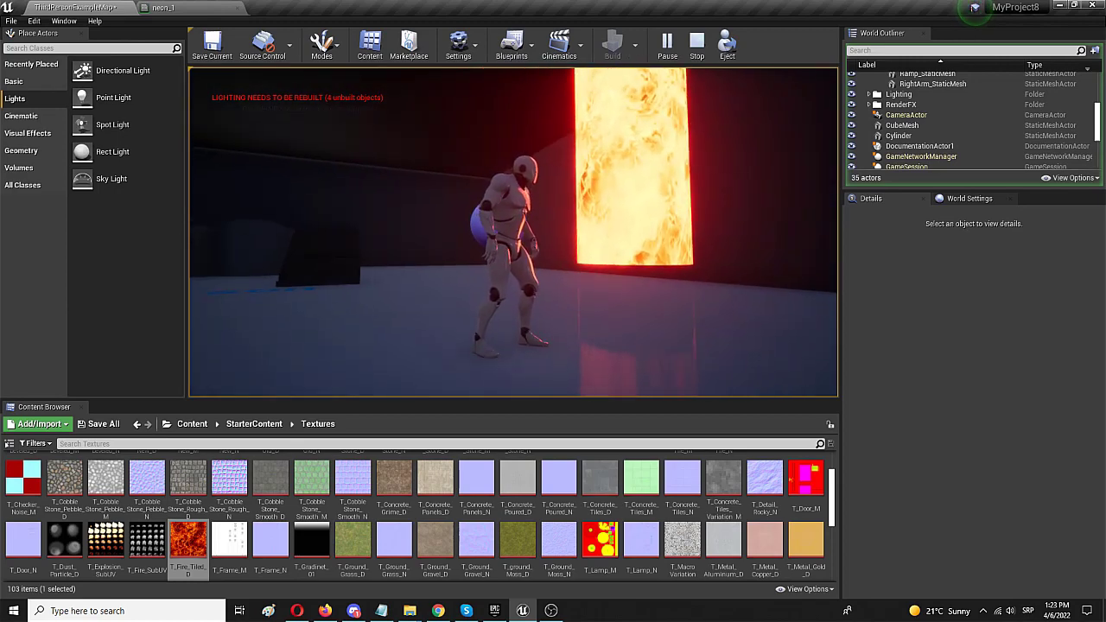
pyautogui.press('d')
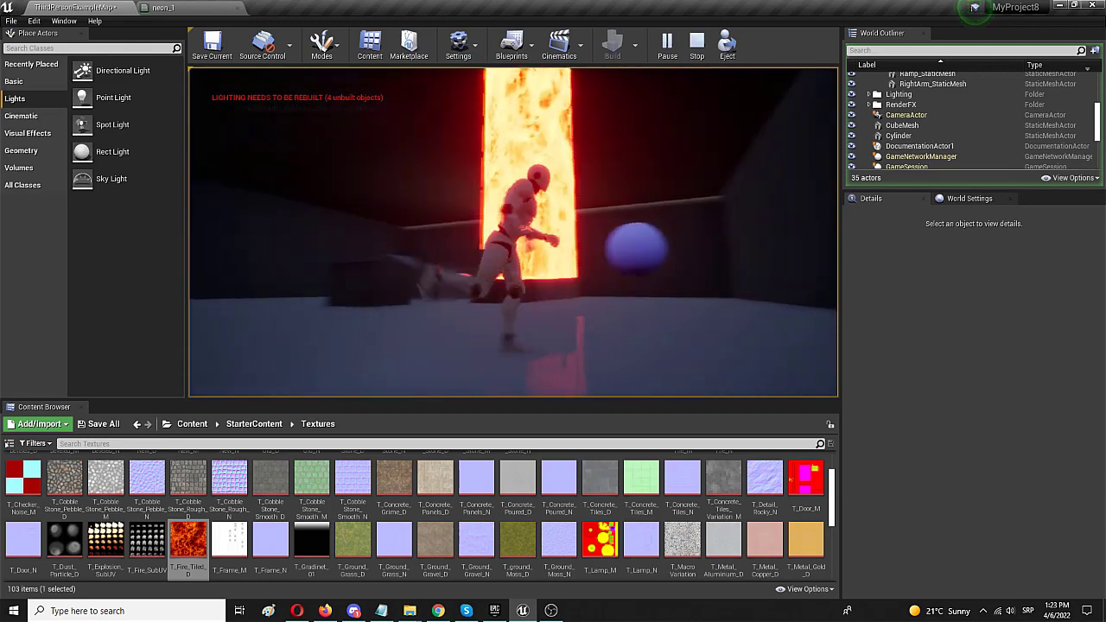
pyautogui.press('s')
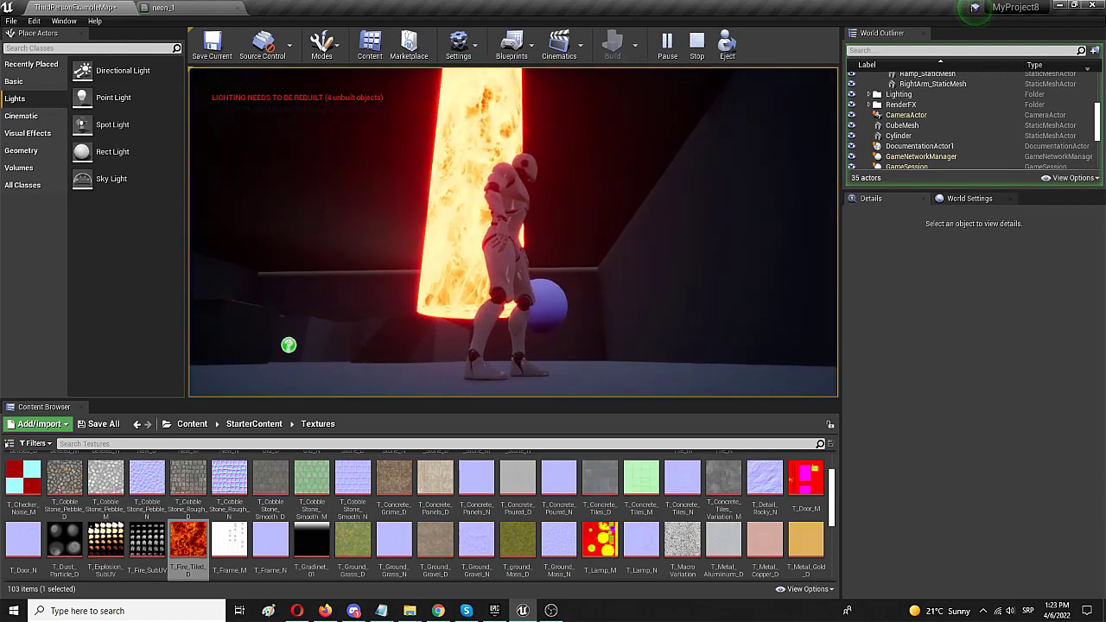
pyautogui.press('a')
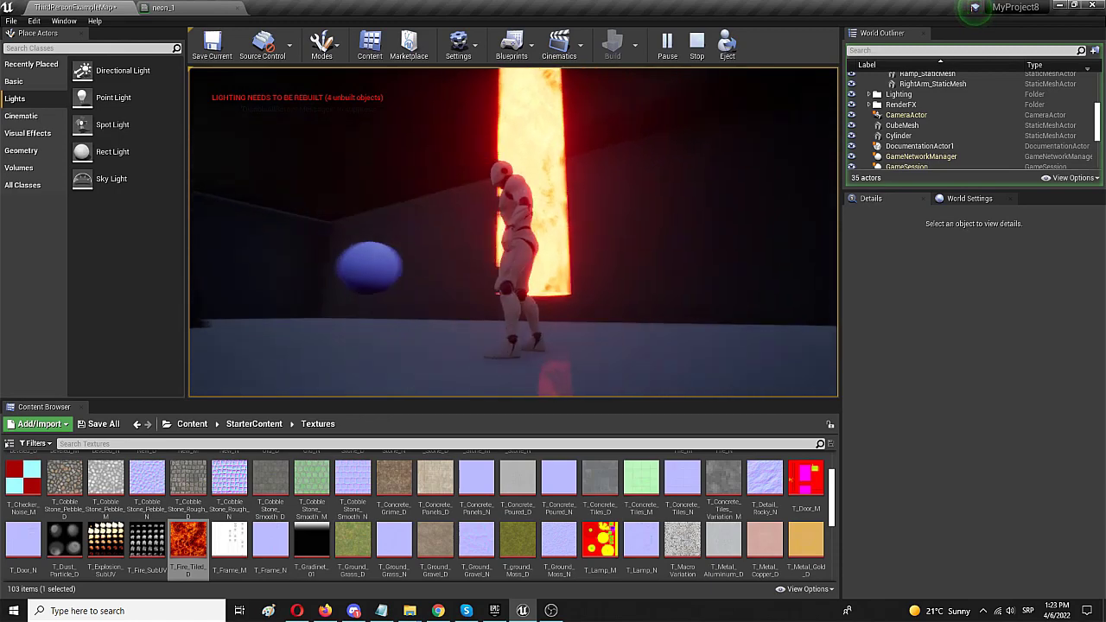
pyautogui.press('a')
pyautogui.press('w')
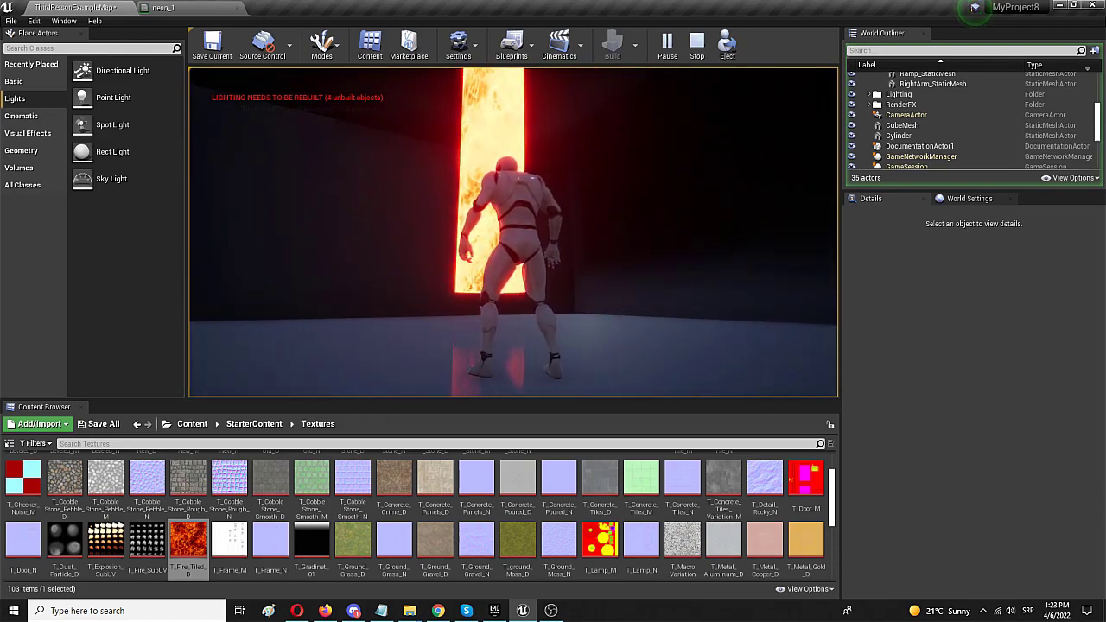
pyautogui.press('w')
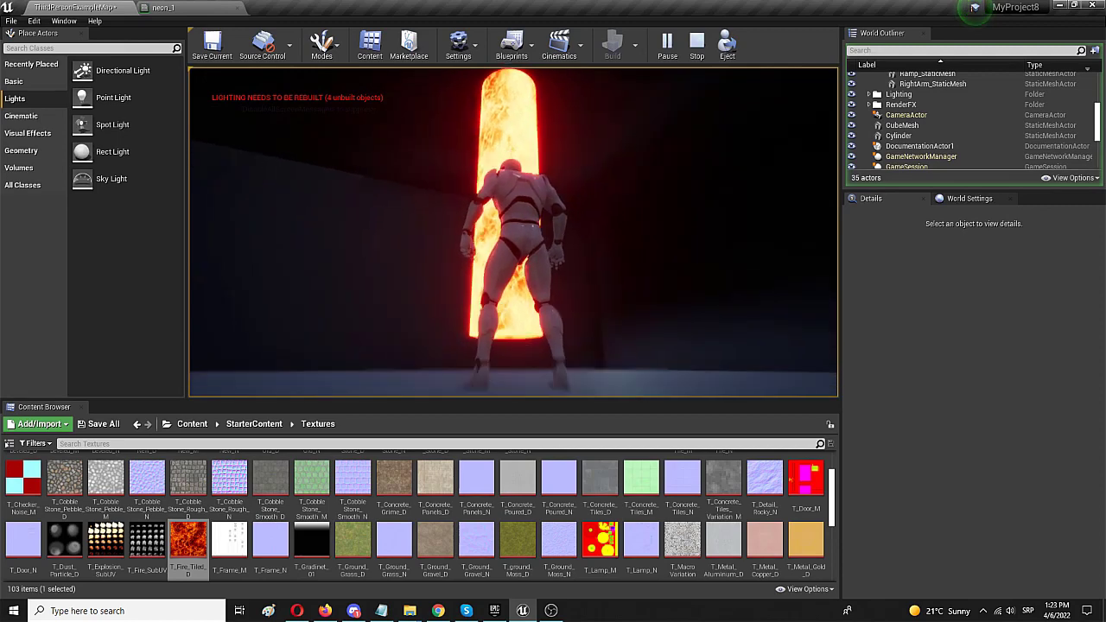
pyautogui.press('w')
pyautogui.press('a')
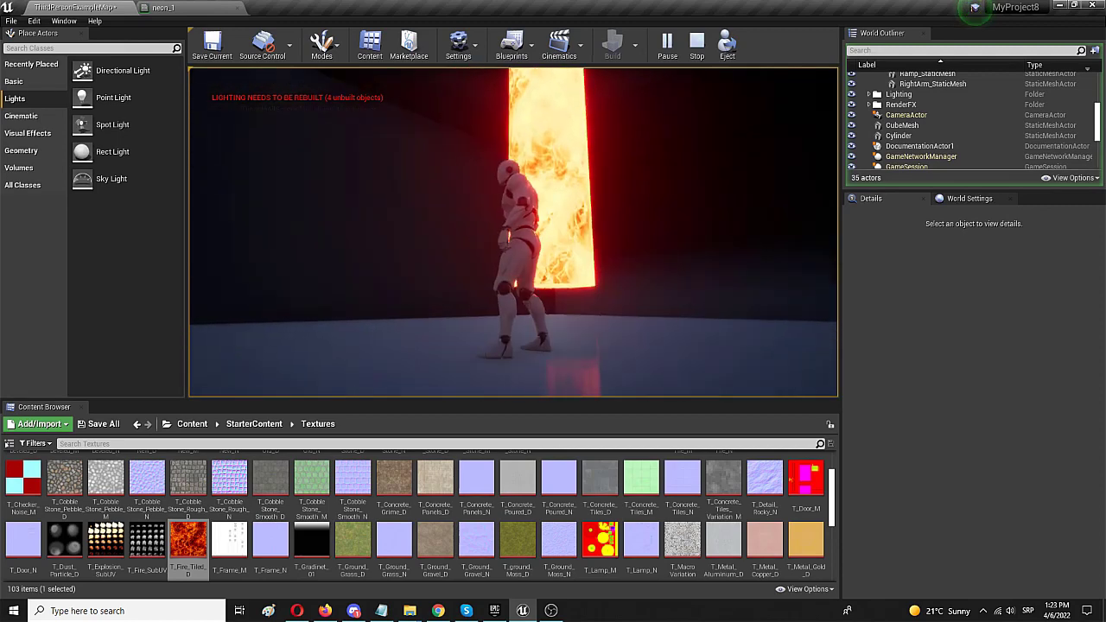
pyautogui.press('w')
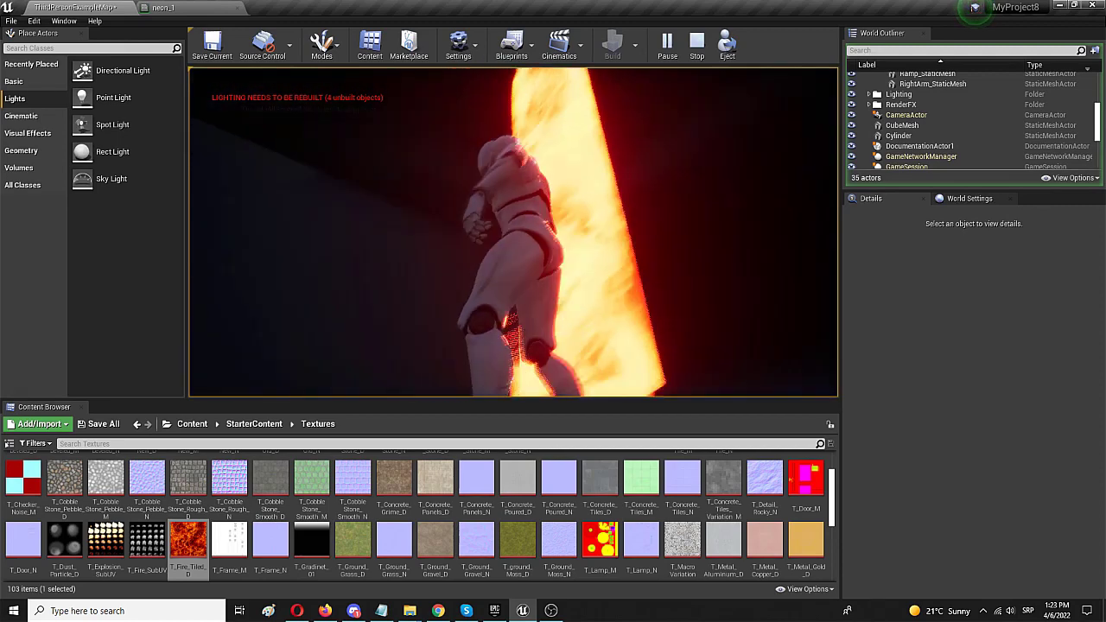
pyautogui.press('s')
# - Stop the play session and frame the fire-textured cylinder in the level viewport
pyautogui.press('Escape')
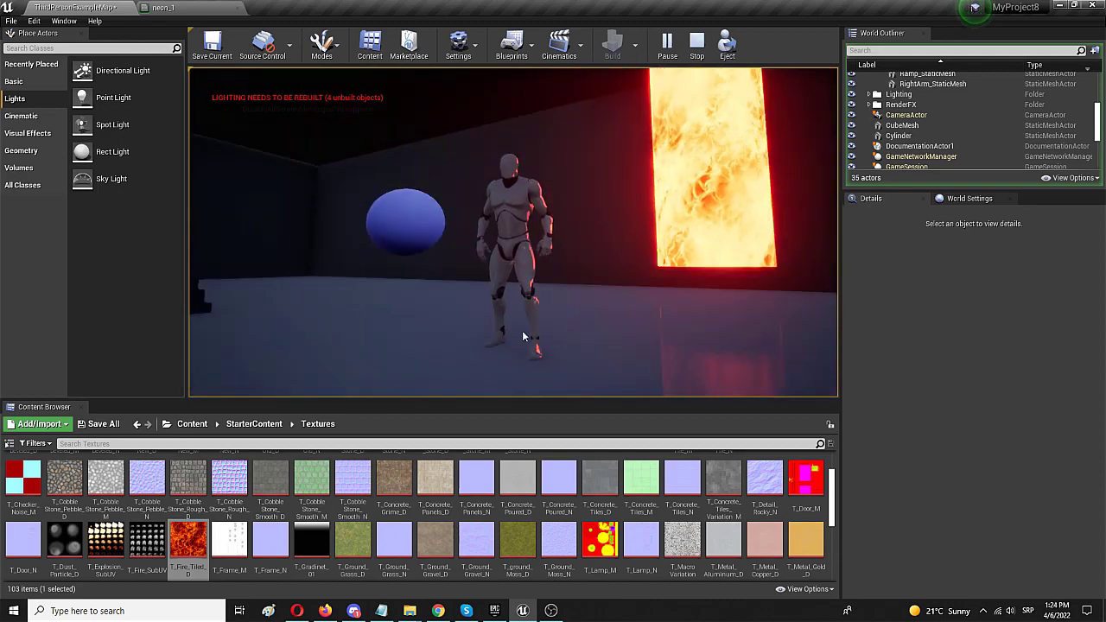
pyautogui.press('Escape')
pyautogui.click(164, 8)
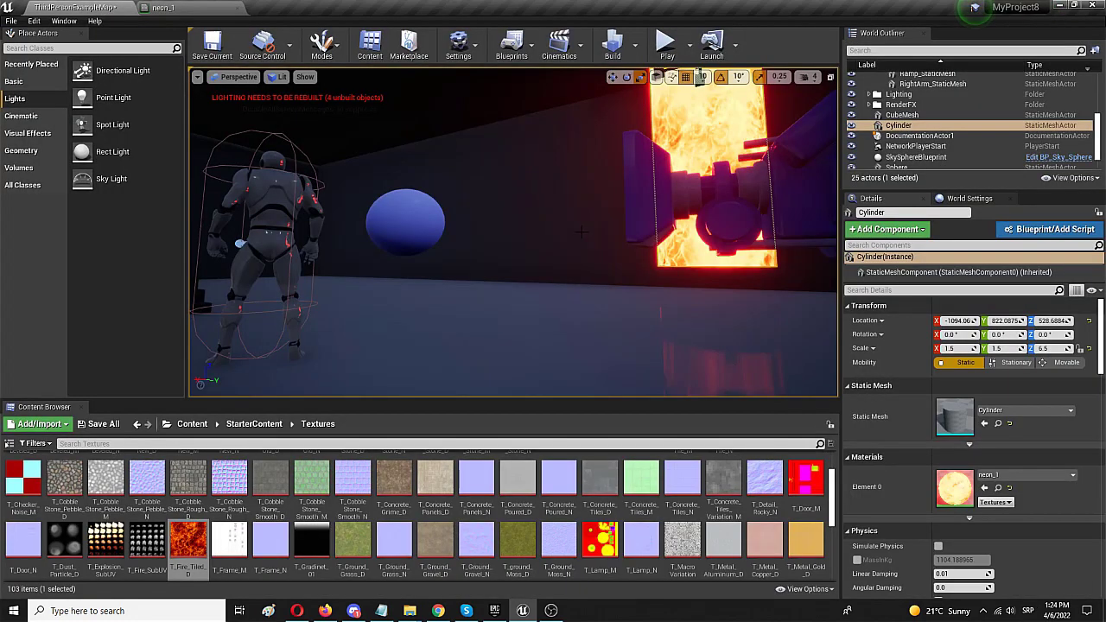
pyautogui.moveTo(571, 247); pyautogui.dragTo(571, 337, button='right')
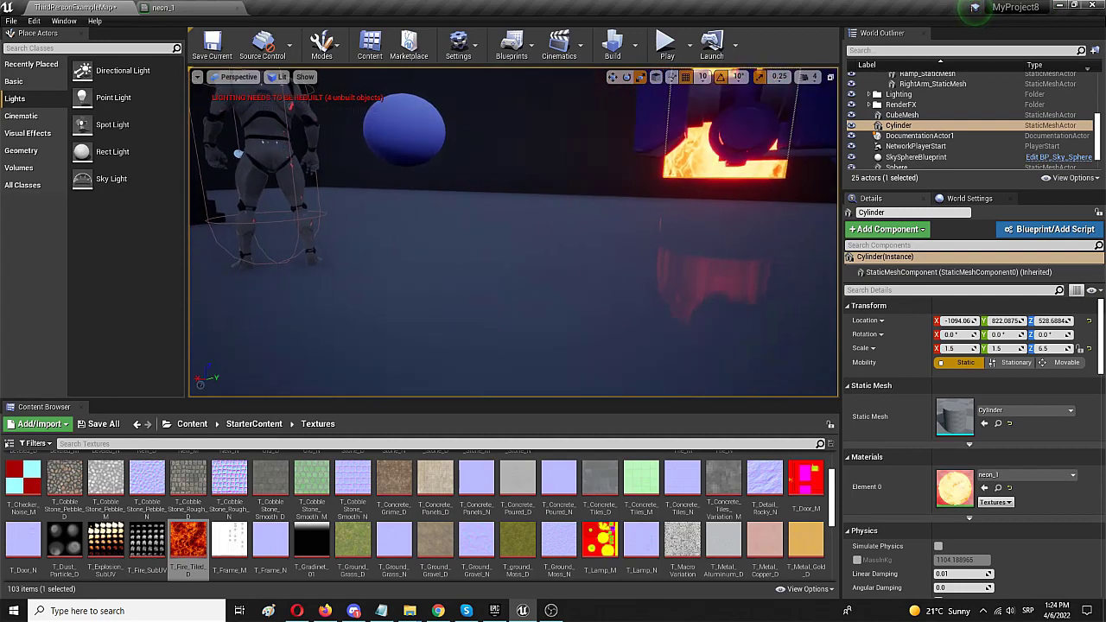
pyautogui.moveTo(571, 247)
pyautogui.mouseDown(button='right')
pyautogui.moveTo(609, 251)
pyautogui.moveTo(592, 229)
pyautogui.moveTo(571, 248)
pyautogui.mouseUp(button='right')
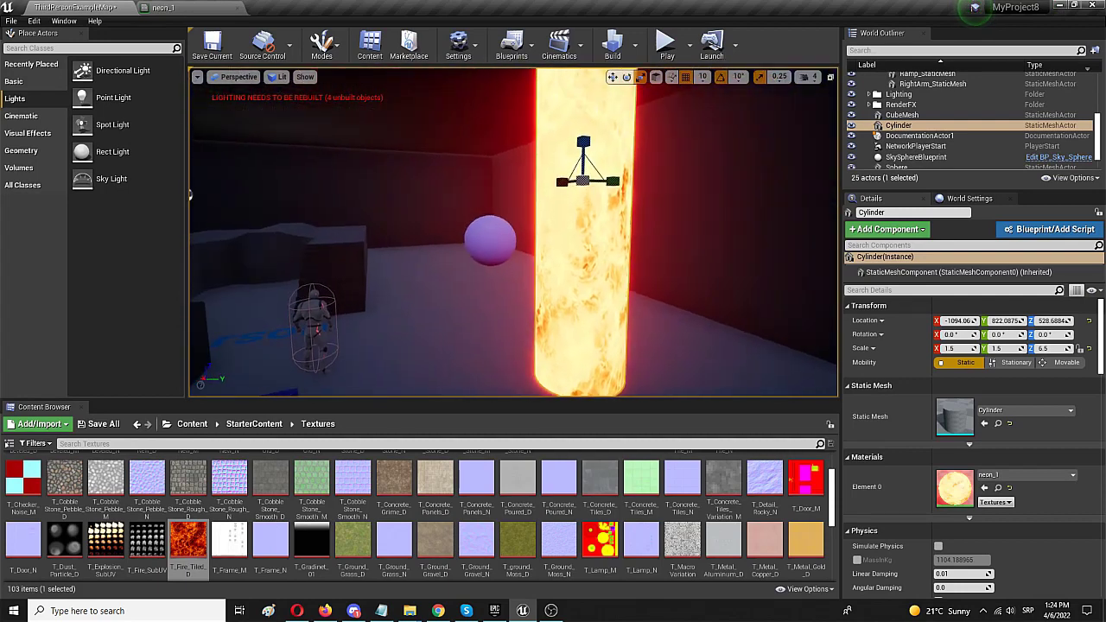